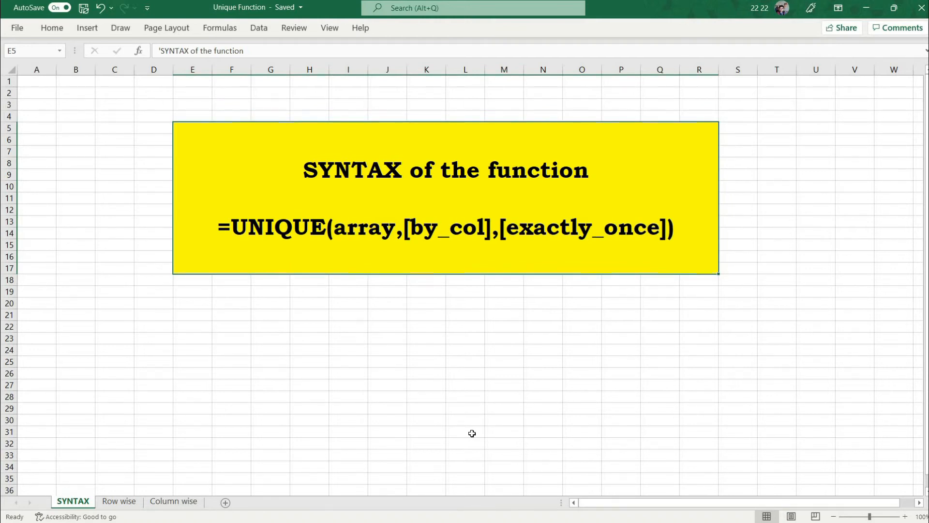
# Switch to the Row wise sheet.
pyautogui.hotkey('ctrl', 'pagedown')
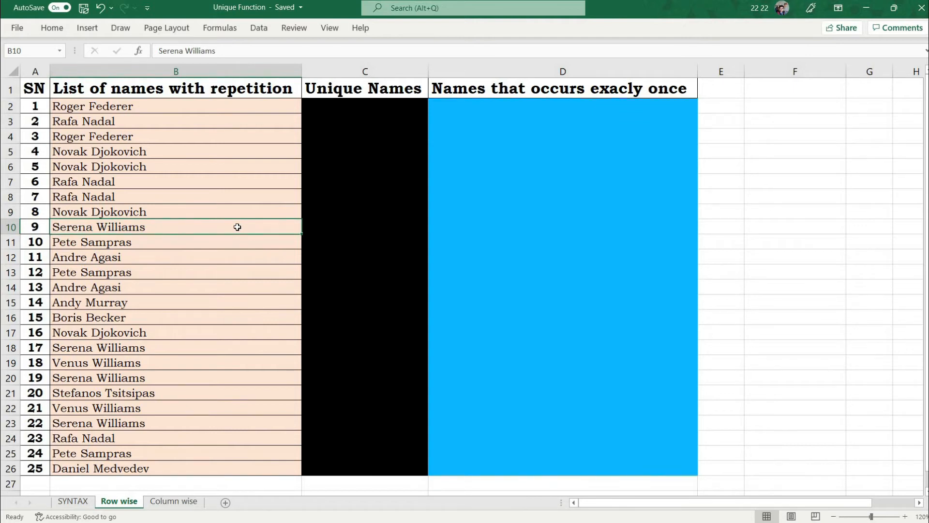
# Remove duplicates from the names in B2:B26, continuing with the current selection only.
pyautogui.click(184, 105)
pyautogui.hotkey('ctrl', 'shift', 'Down')
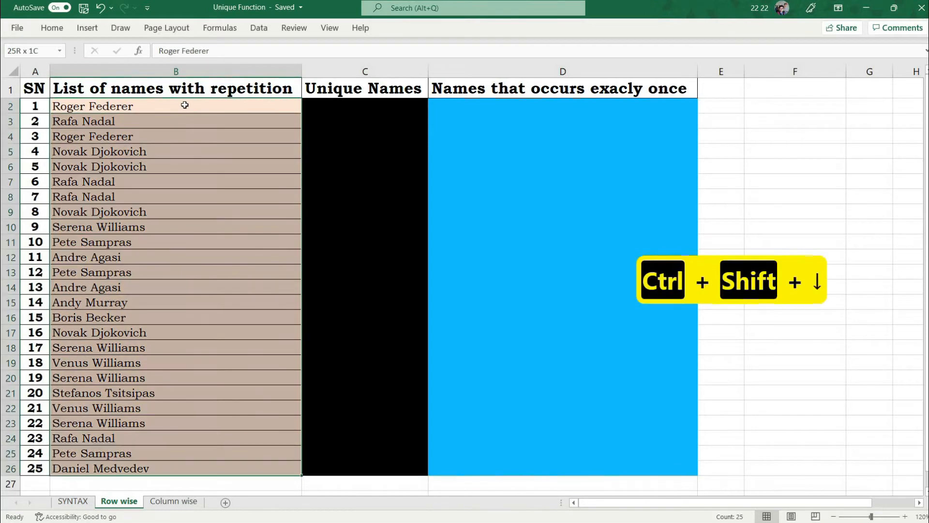
pyautogui.click(259, 28)
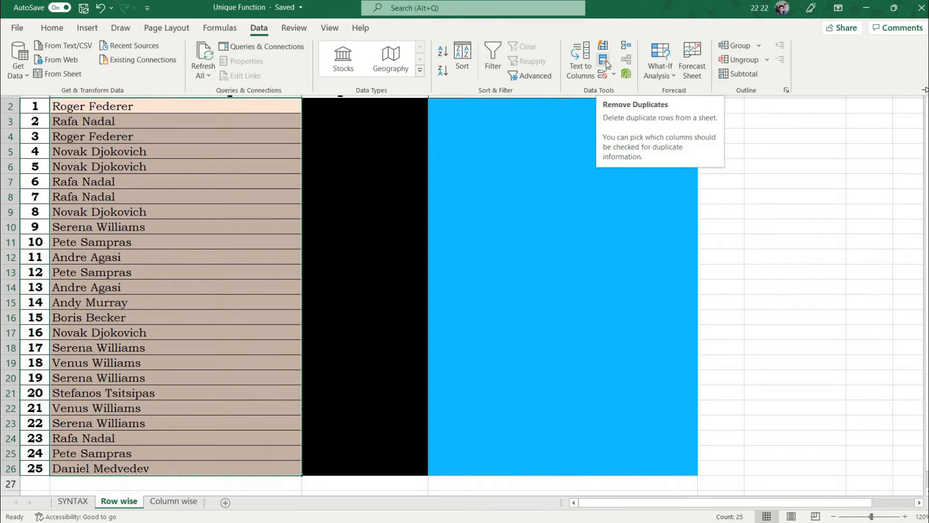
pyautogui.click(603, 61)
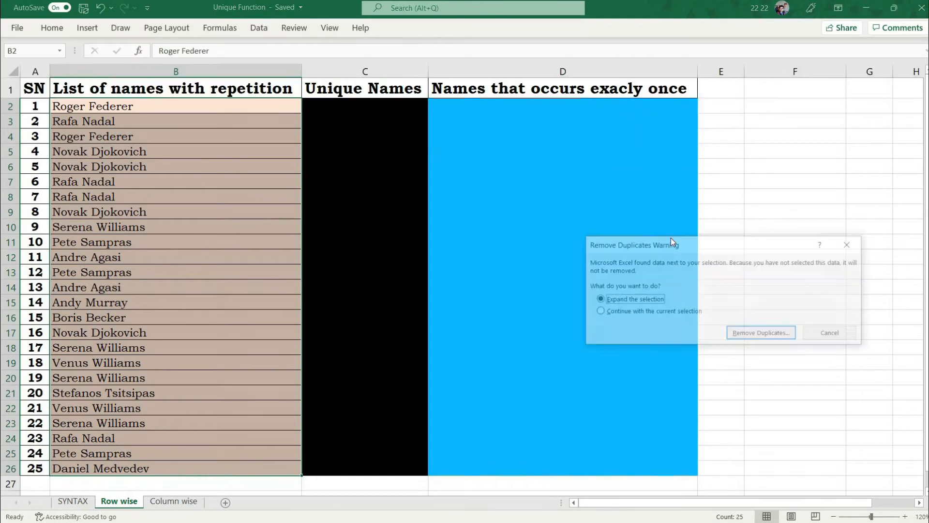
pyautogui.click(672, 312)
pyautogui.click(741, 340)
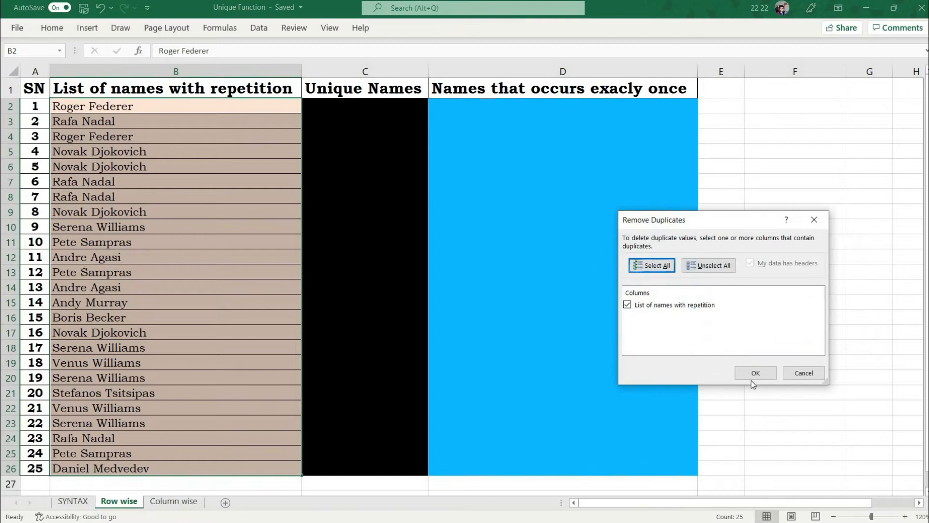
pyautogui.click(751, 377)
pyautogui.click(472, 300)
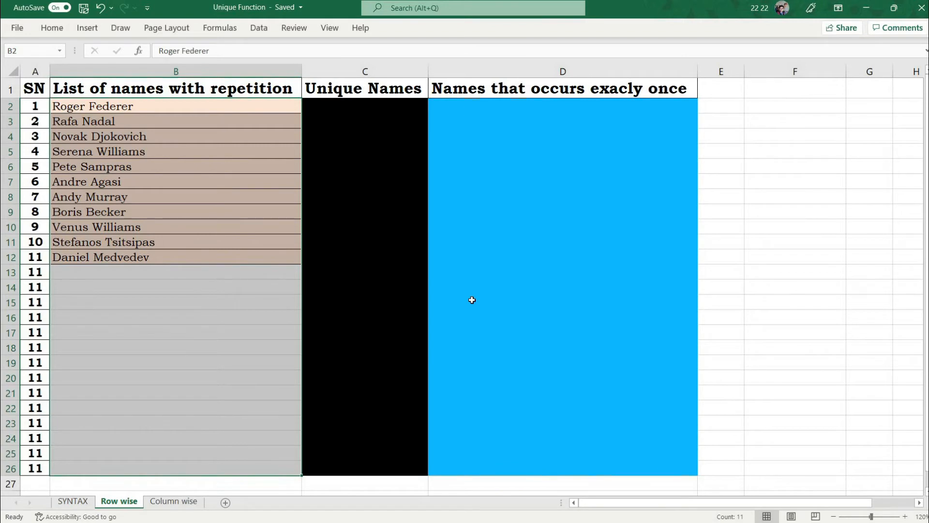
# Undo the duplicate removal in the list of names in column B.
pyautogui.hotkey('ctrl', 'q')
pyautogui.click(477, 296)
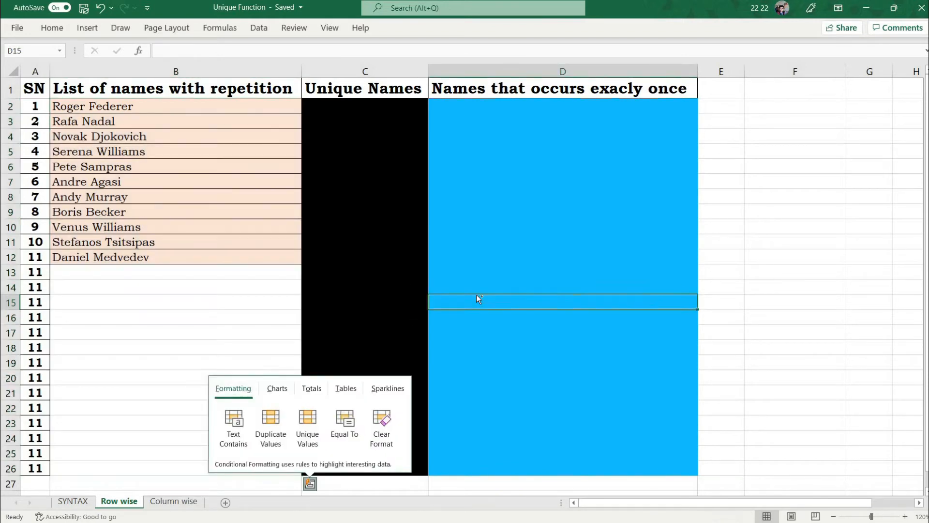
pyautogui.hotkey('ctrl', 'z')
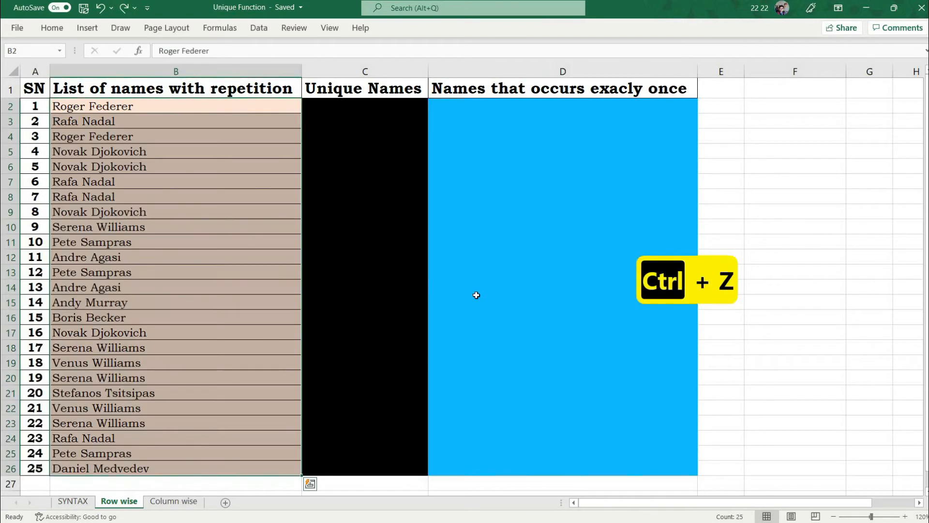
# Enter the formula =UNIQUE(B2:B26) in C2 to list the unique names.
pyautogui.click(195, 102)
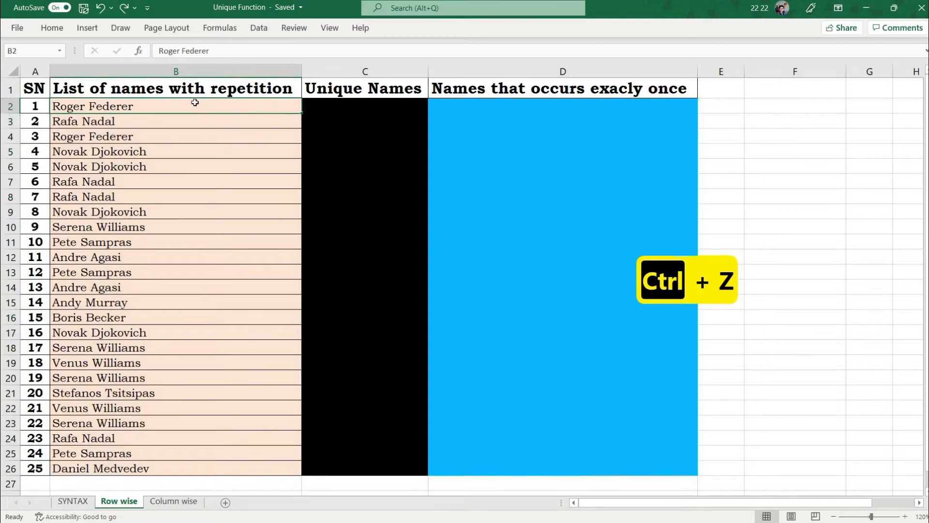
pyautogui.press('Right')
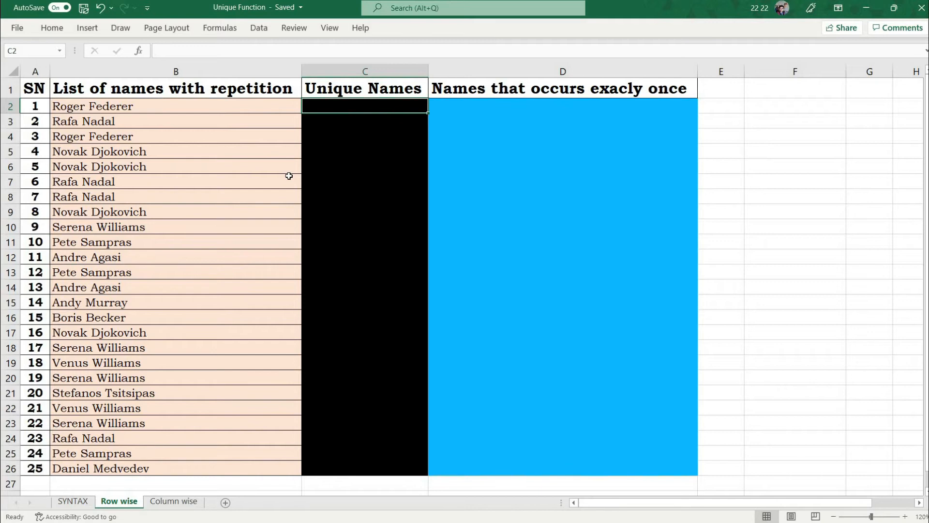
pyautogui.write('=UNIQUE(')
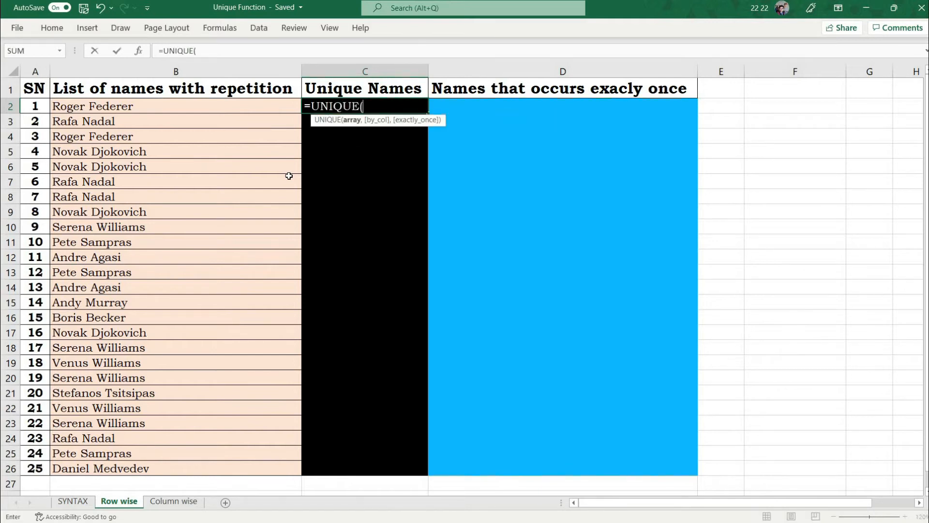
pyautogui.click(207, 107)
pyautogui.hotkey('ctrl', 'shift', 'Down')
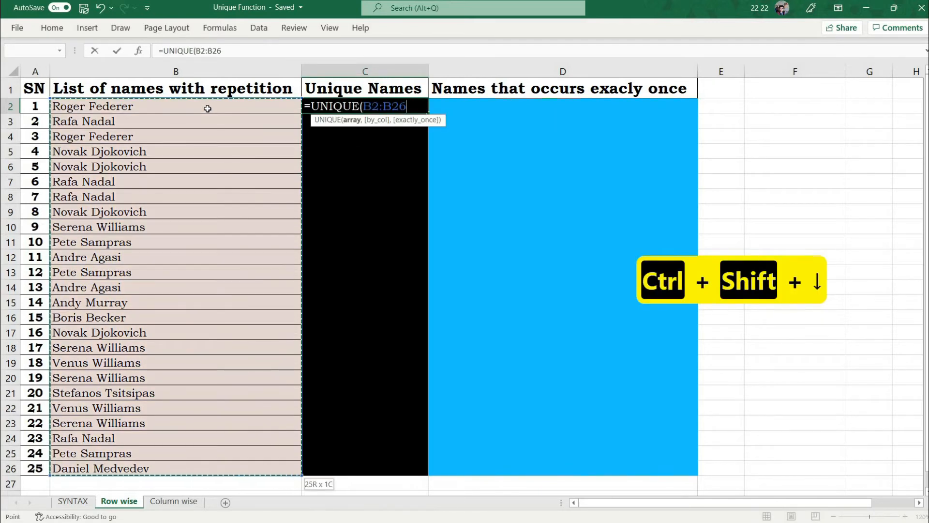
pyautogui.write('0')
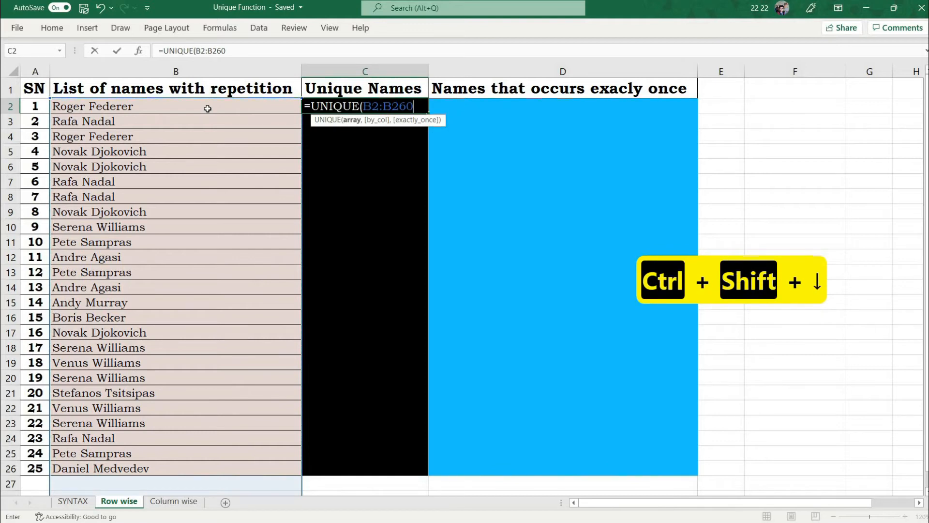
pyautogui.press('BackSpace')
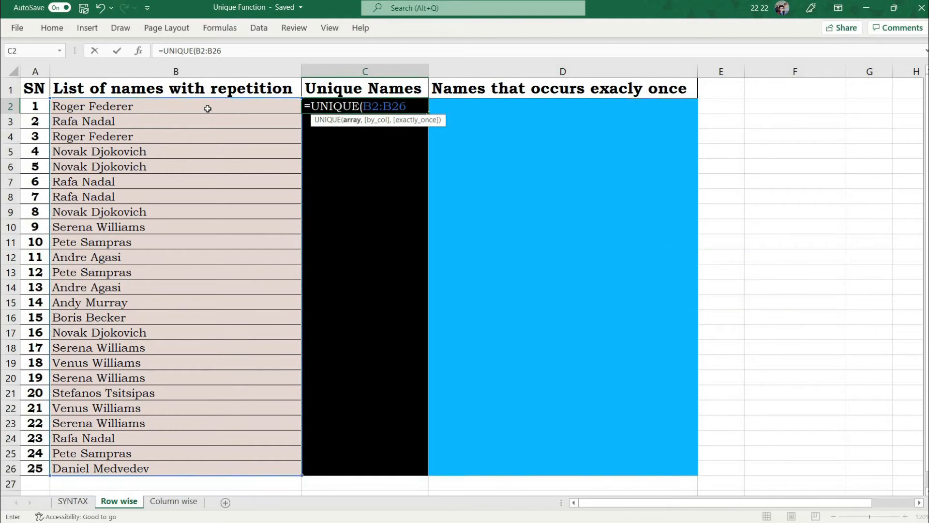
pyautogui.write(')')
pyautogui.press('Return')
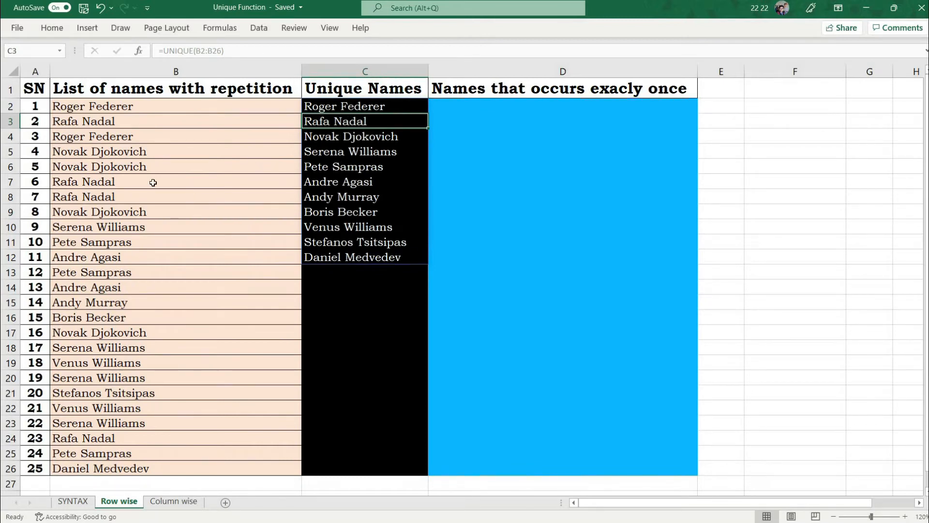
# Replace the name in B6 with "Arnold Schwarjeneger".
pyautogui.click(143, 166)
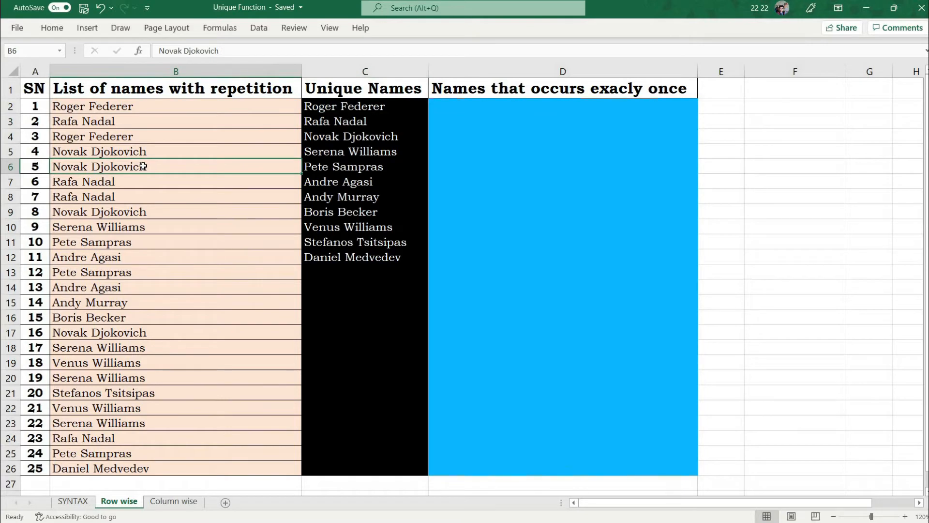
pyautogui.write('aRNOL Sch')
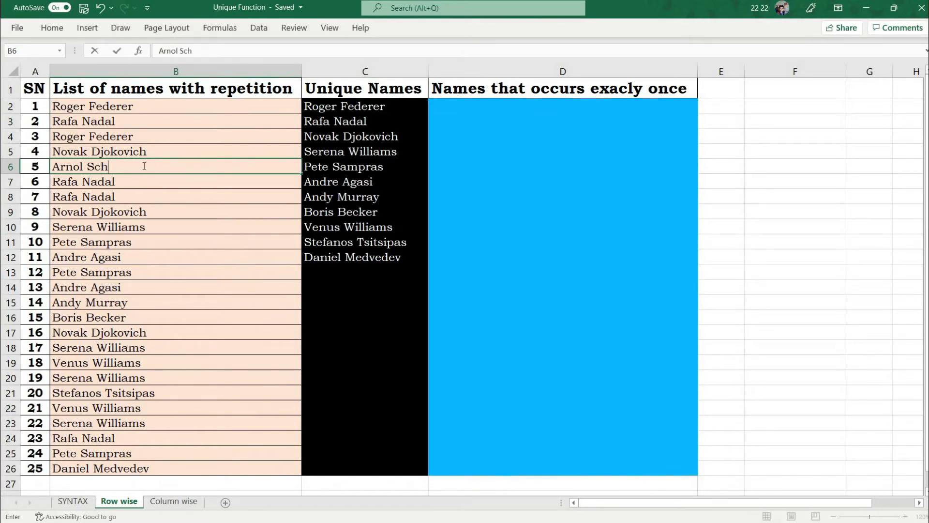
pyautogui.write('warjeneger')
pyautogui.press('Return')
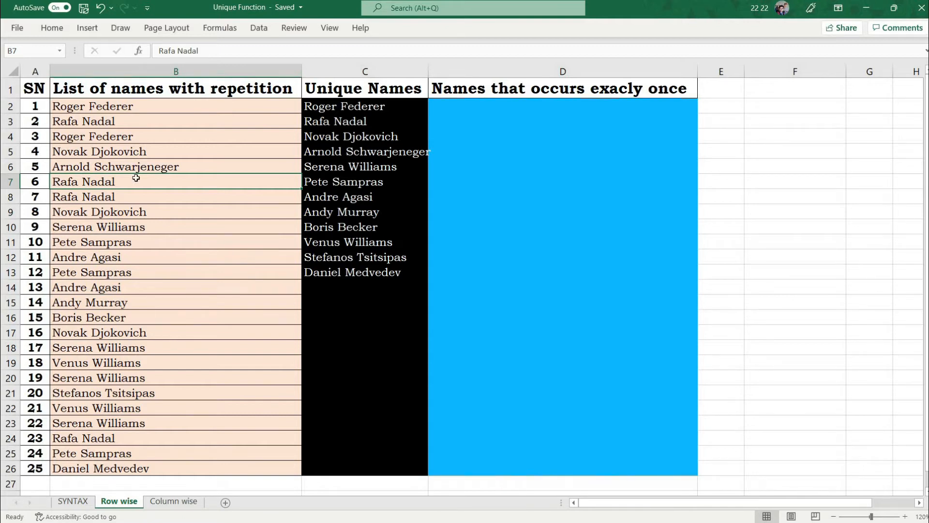
# Enter the formula =UNIQUE(B2:B26,FALSE,TRUE) in D2 to list the names that occur exactly once.
pyautogui.click(458, 102)
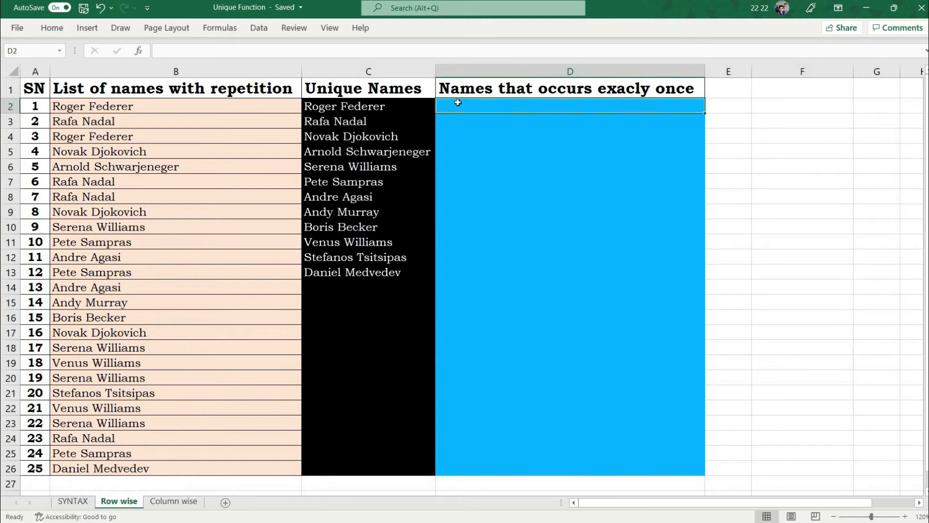
pyautogui.write('=uniq')
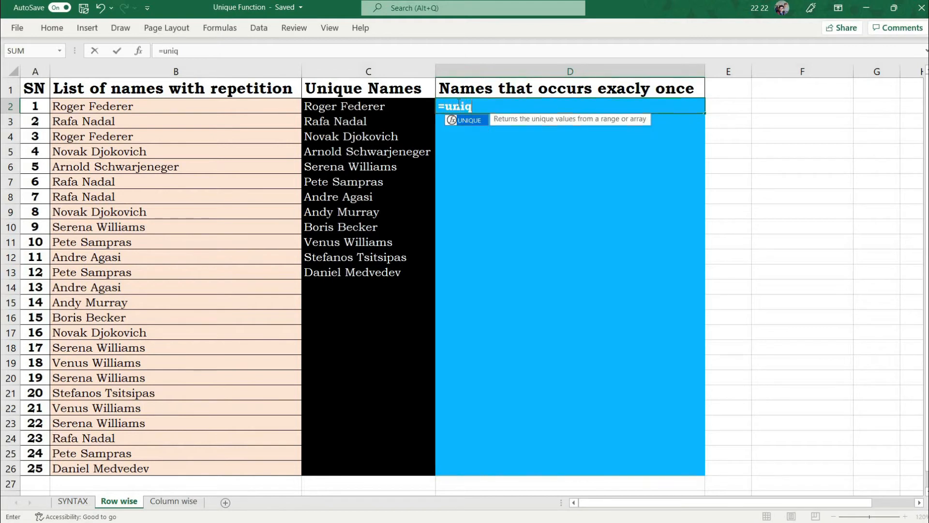
pyautogui.press('Tab')
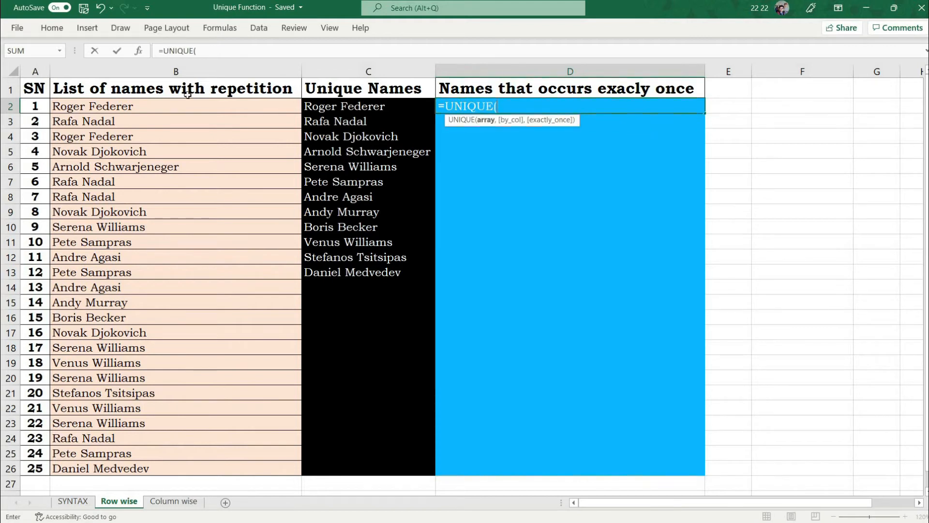
pyautogui.click(189, 103)
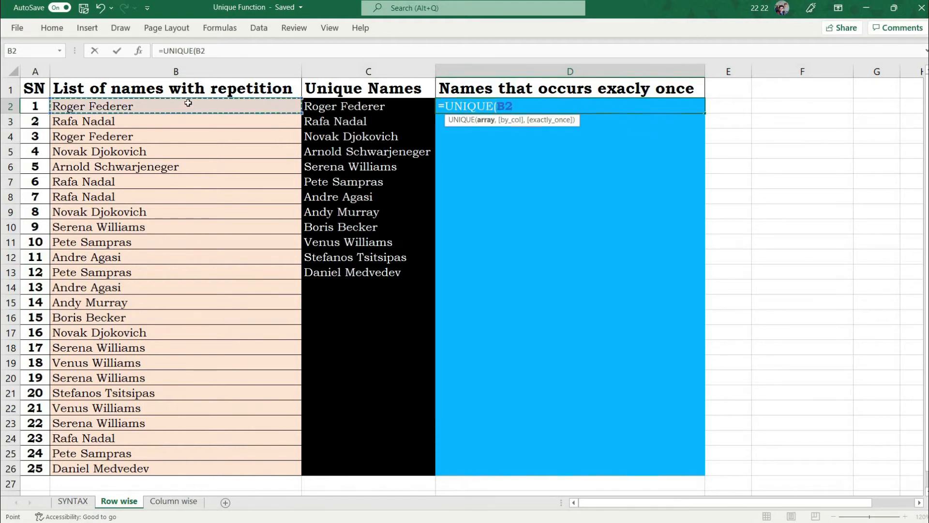
pyautogui.hotkey('ctrl', 'shift', 'Down')
pyautogui.write(',')
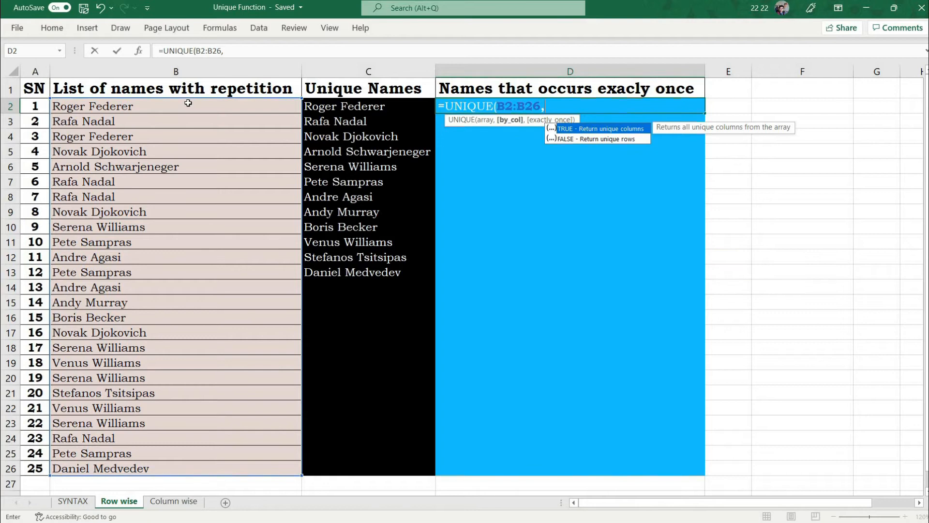
pyautogui.press('Down')
pyautogui.press('Tab')
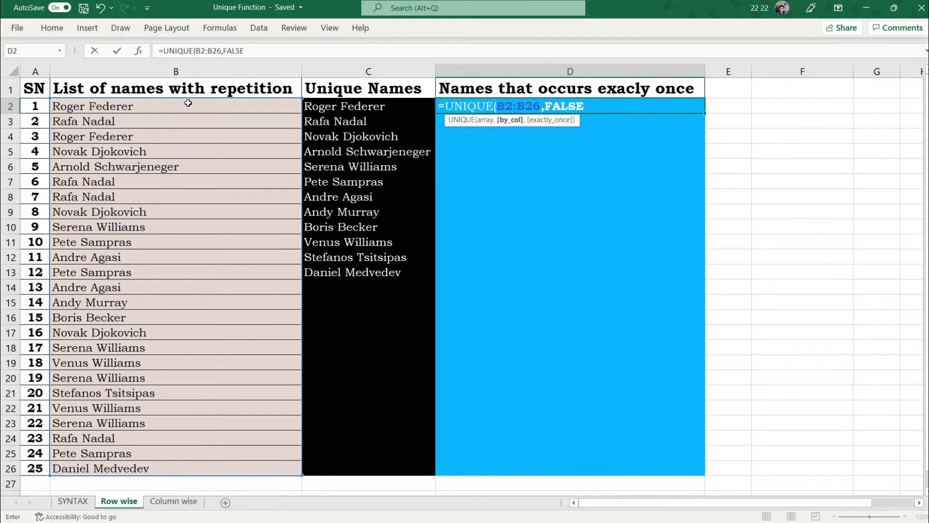
pyautogui.write(',TRUE')
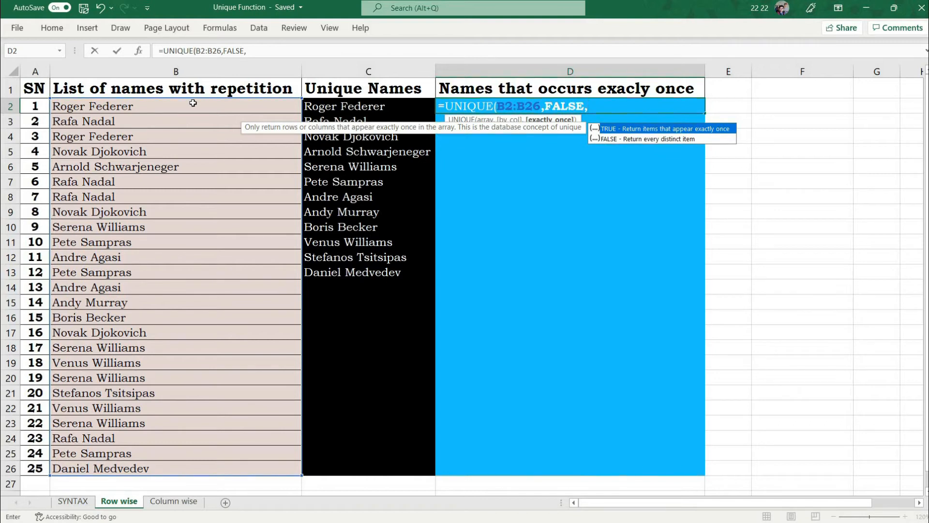
pyautogui.press('Tab')
pyautogui.write(')')
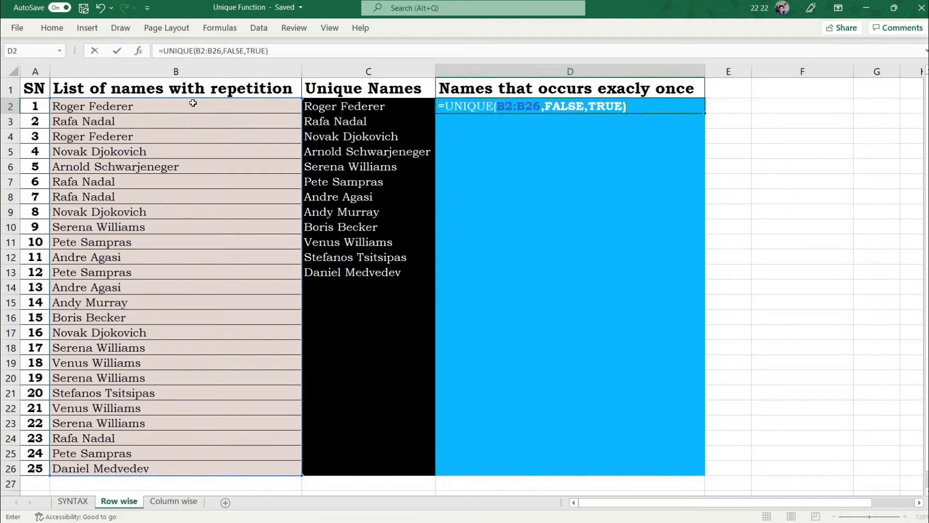
pyautogui.press('Return')
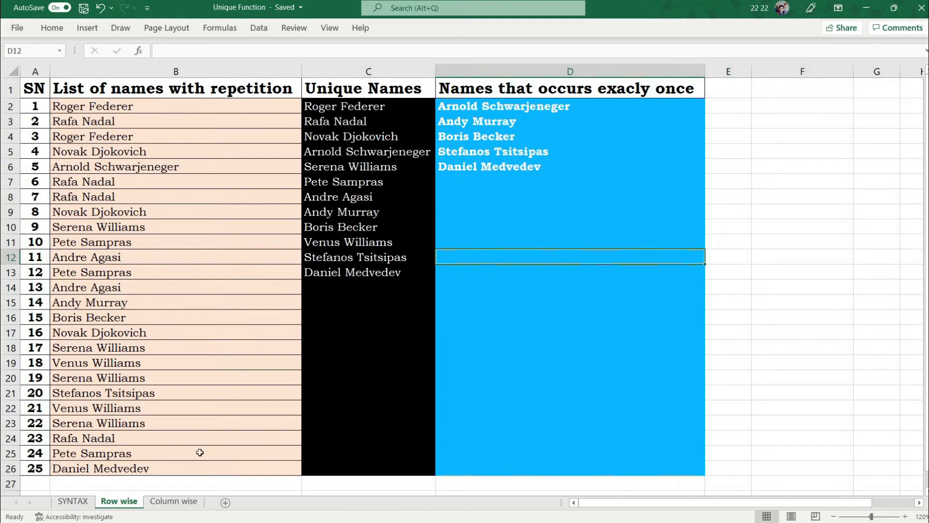
# Clear the existing formula in cell A4 of the Column wise sheet.
pyautogui.click(174, 500)
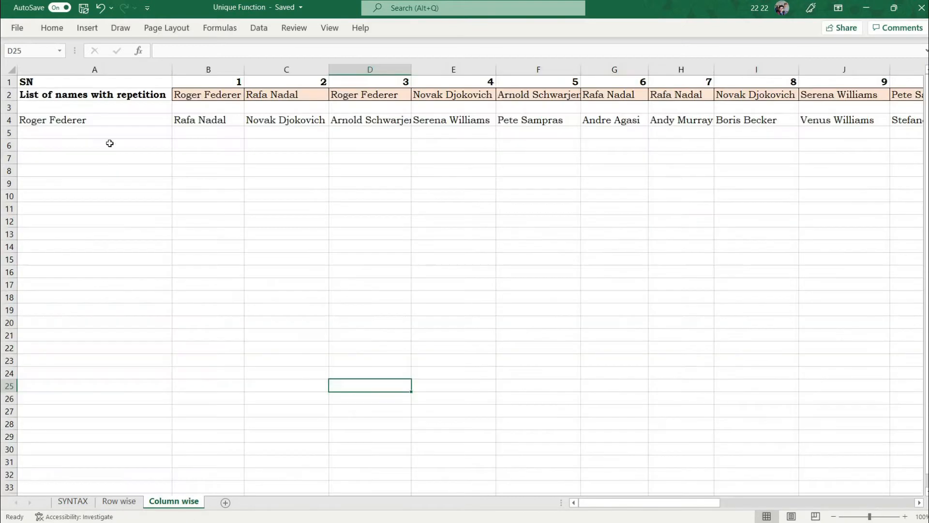
pyautogui.click(86, 120)
pyautogui.press('Delete')
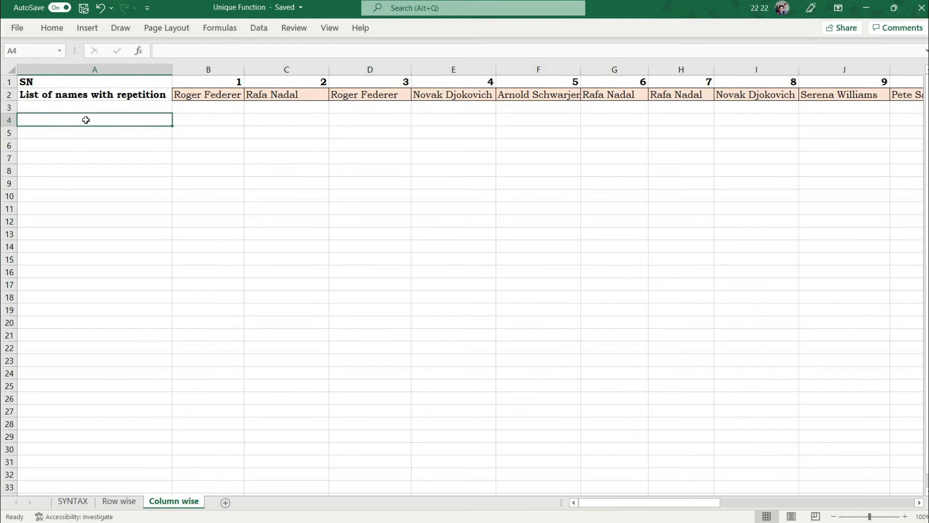
# Enter the formula =UNIQUE(B2:Z2,TRUE) in A4 to list the unique names across columns.
pyautogui.write('=')
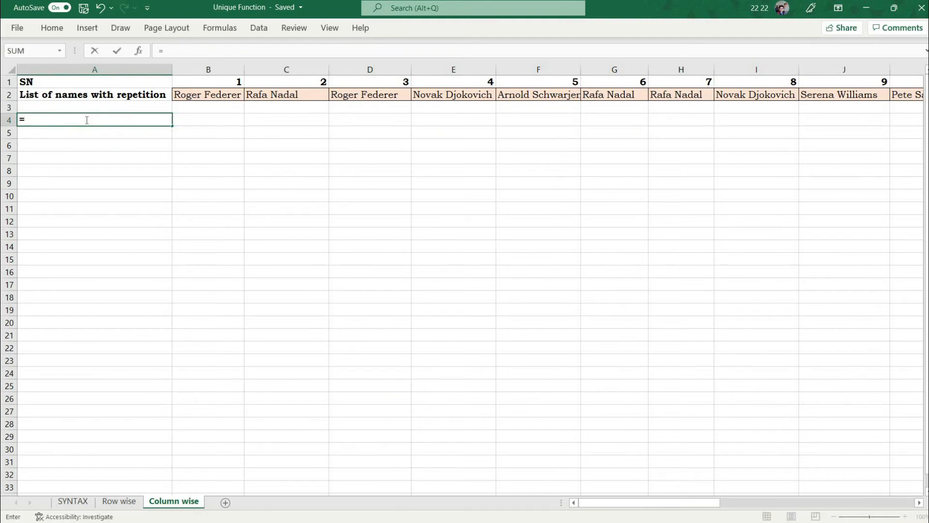
pyautogui.write('uniq')
pyautogui.press('Tab')
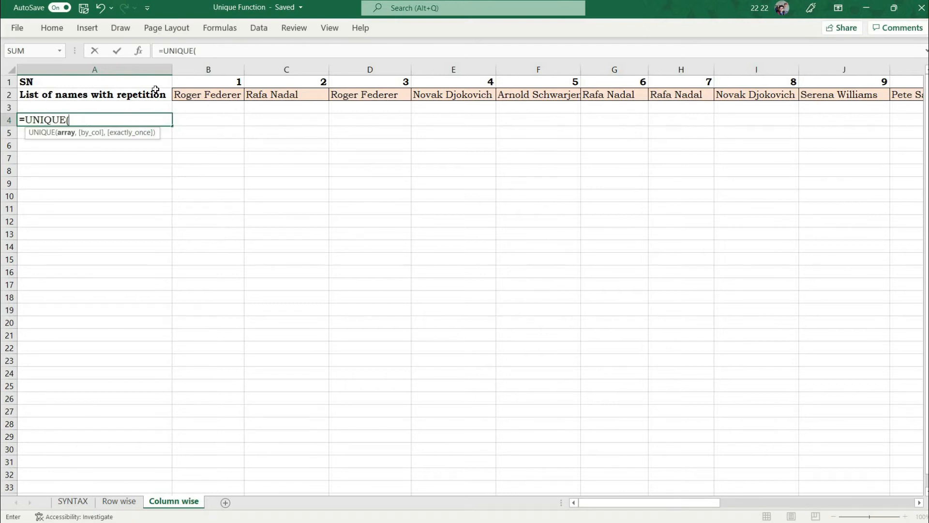
pyautogui.click(194, 95)
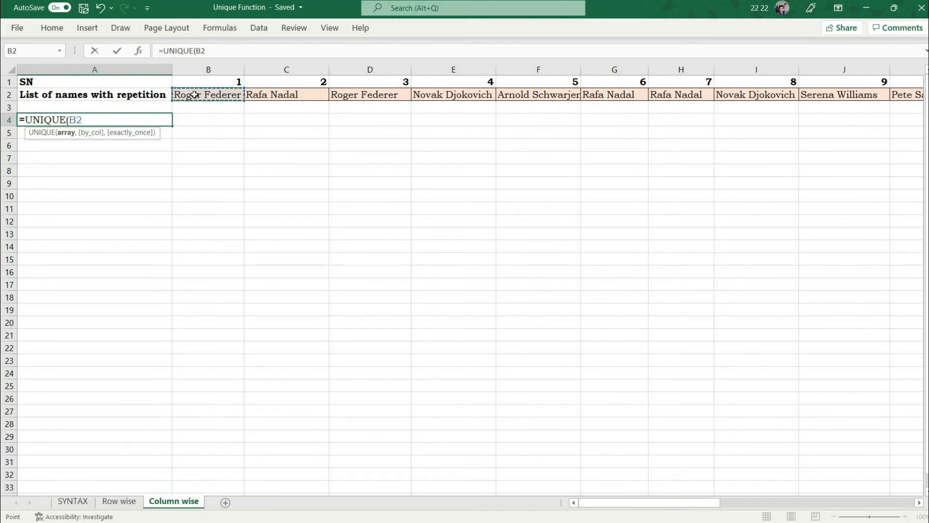
pyautogui.hotkey('ctrl', 'shift', 'Right')
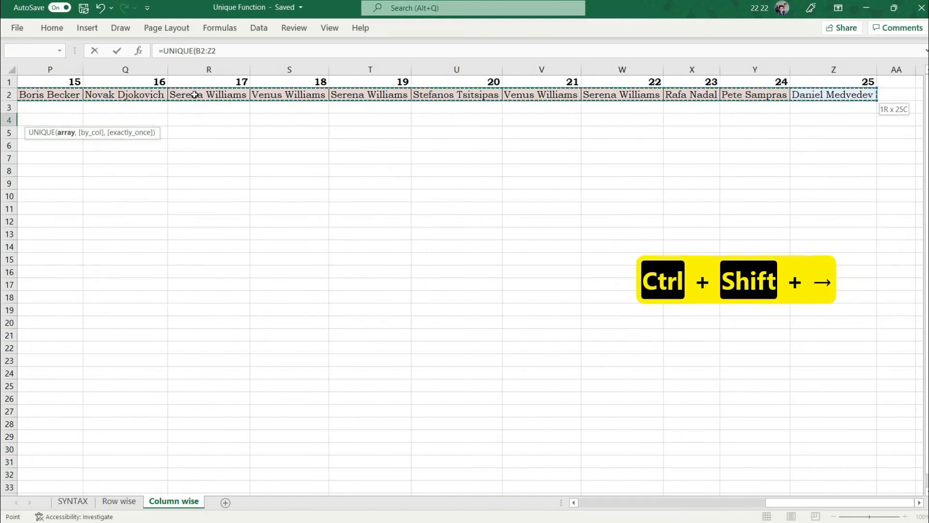
pyautogui.write(',')
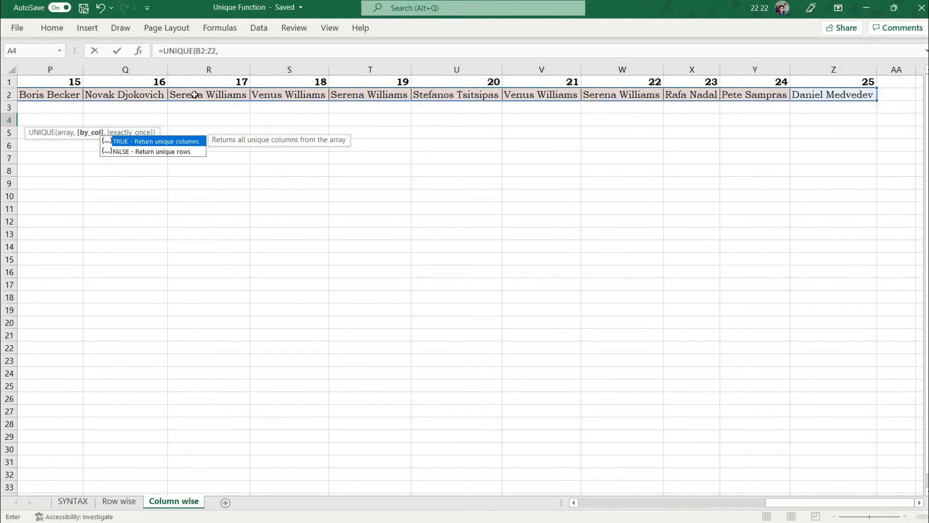
pyautogui.press('Tab')
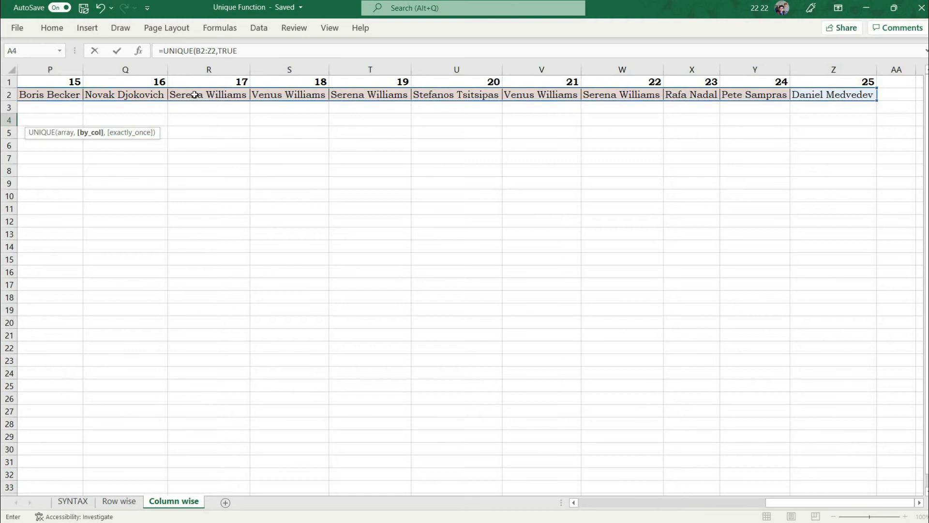
pyautogui.press('Return')
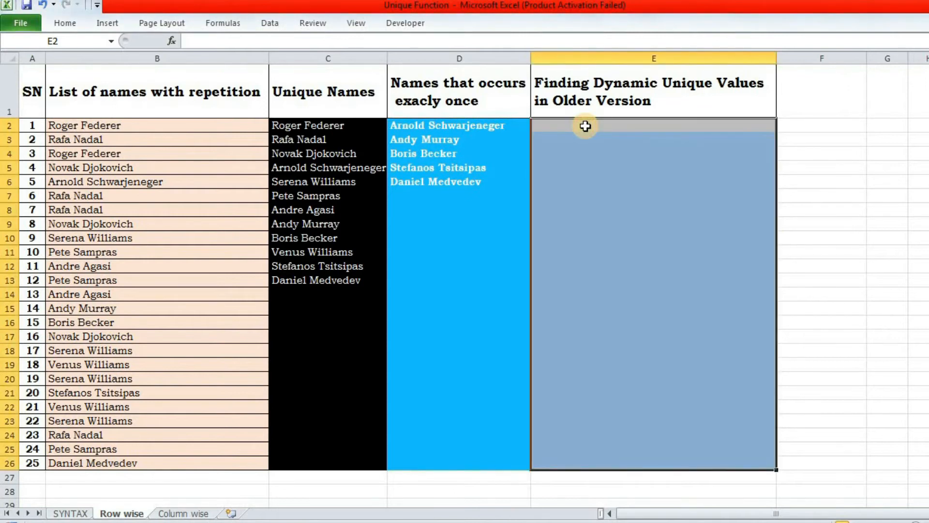
pyautogui.click(585, 126)
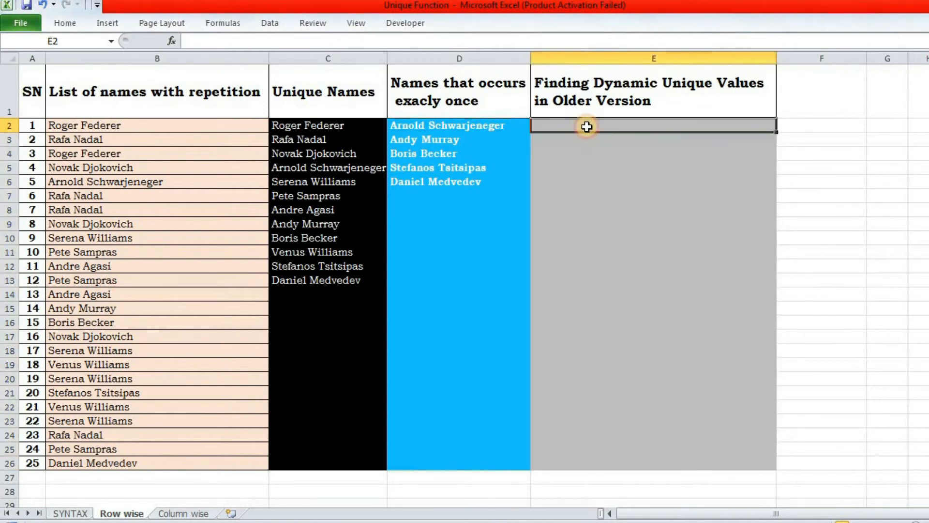
pyautogui.hotkey('shift', 'Down')
pyautogui.hotkey('shift', 'Down')
pyautogui.hotkey('shift', 'Down')
pyautogui.hotkey('shift', 'Down')
pyautogui.hotkey('shift', 'Down')
pyautogui.hotkey('shift', 'Down')
pyautogui.hotkey('shift', 'Down')
pyautogui.hotkey('shift', 'Down')
pyautogui.hotkey('shift', 'Down')
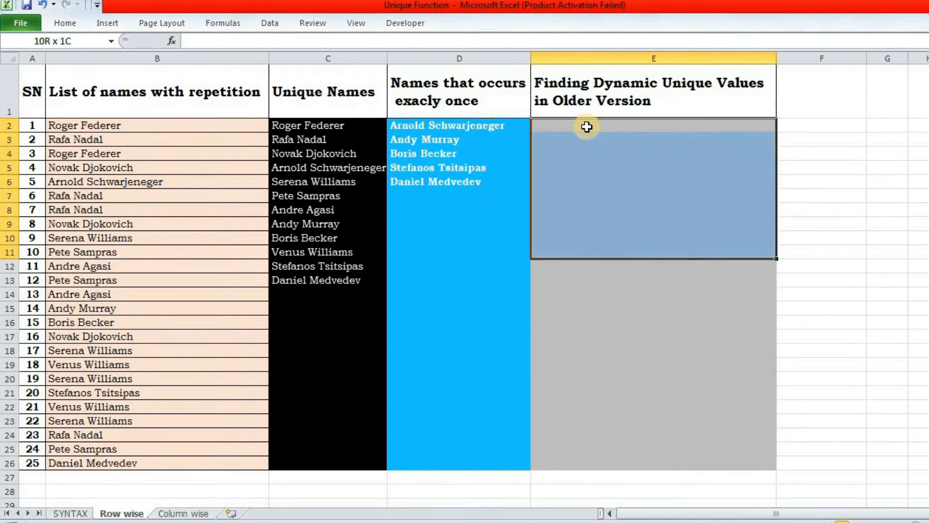
pyautogui.press('Up')
pyautogui.press('Down')
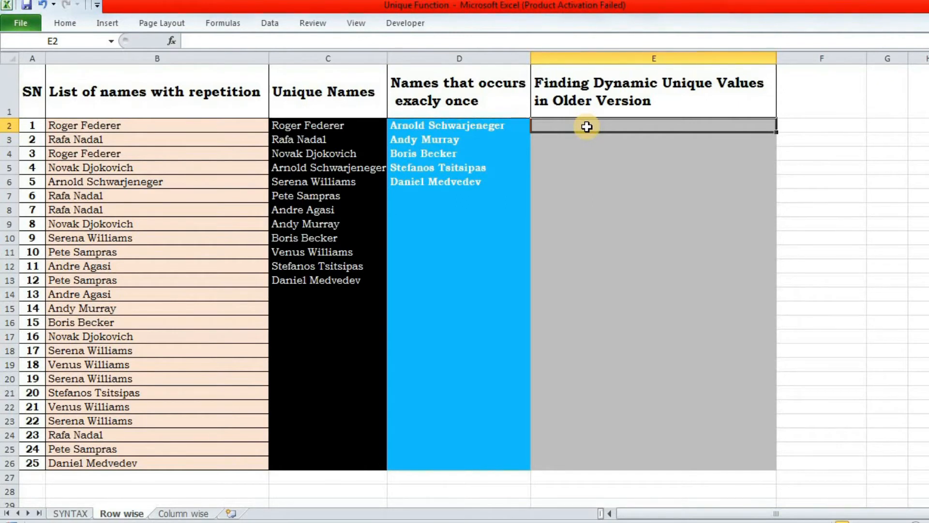
# Start a MATCH formula across the selected range E2:E26, with absolute $B$2:$B$26 as the lookup value.
pyautogui.hotkey('shift', 'Down')
pyautogui.hotkey('shift', 'Down')
pyautogui.hotkey('shift', 'Down')
pyautogui.hotkey('shift', 'Down')
pyautogui.hotkey('shift', 'Down')
pyautogui.hotkey('shift', 'Down')
pyautogui.hotkey('shift', 'Down')
pyautogui.hotkey('shift', 'Down')
pyautogui.hotkey('shift', 'Down')
pyautogui.hotkey('shift', 'Down')
pyautogui.hotkey('shift', 'Down')
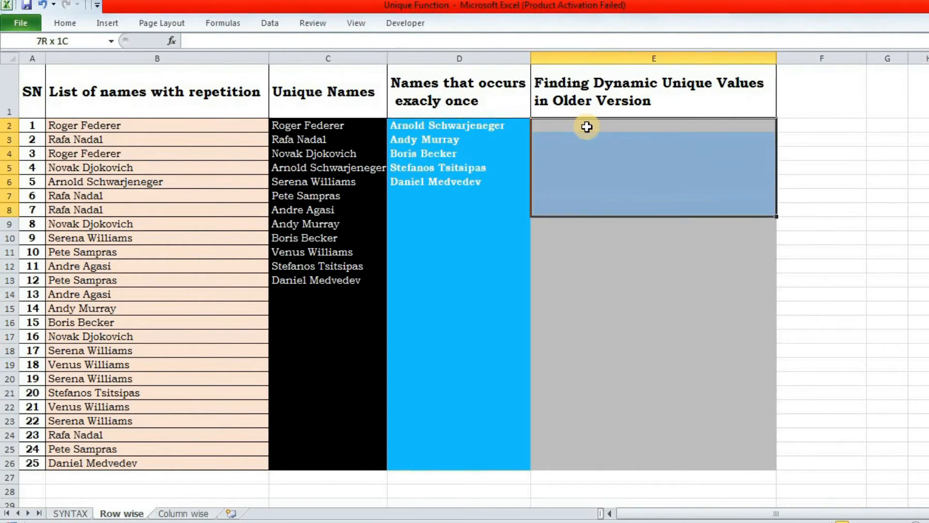
pyautogui.hotkey('shift', 'Down')
pyautogui.hotkey('shift', 'Down')
pyautogui.hotkey('shift', 'Down')
pyautogui.hotkey('shift', 'Down')
pyautogui.hotkey('shift', 'Down')
pyautogui.hotkey('shift', 'Down')
pyautogui.hotkey('shift', 'Down')
pyautogui.hotkey('shift', 'Down')
pyautogui.hotkey('shift', 'Down')
pyautogui.hotkey('shift', 'Down')
pyautogui.hotkey('shift', 'Down')
pyautogui.hotkey('shift', 'Down')
pyautogui.hotkey('shift', 'Down')
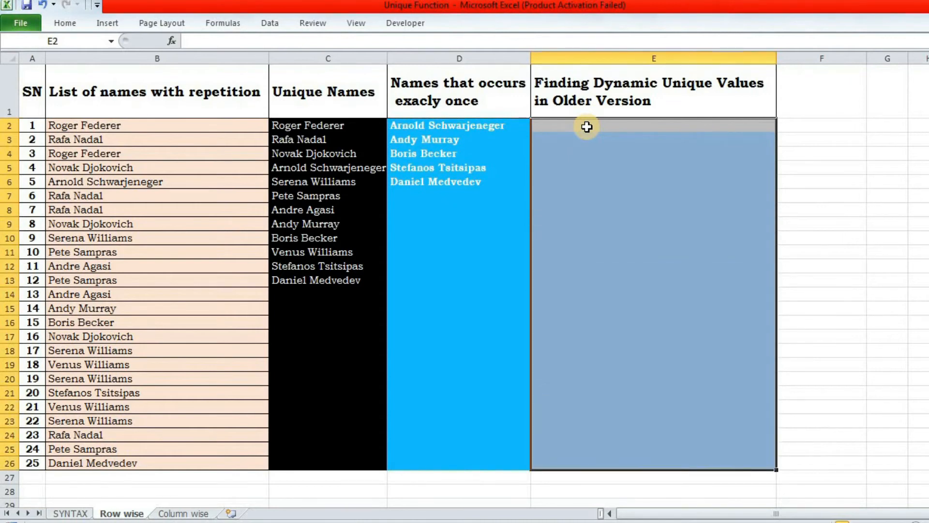
pyautogui.write('=')
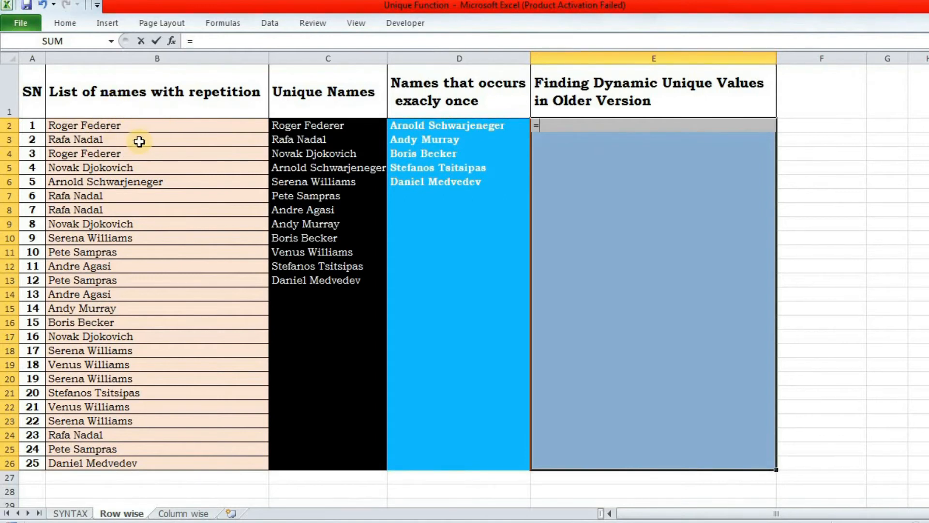
pyautogui.write('MATCH(')
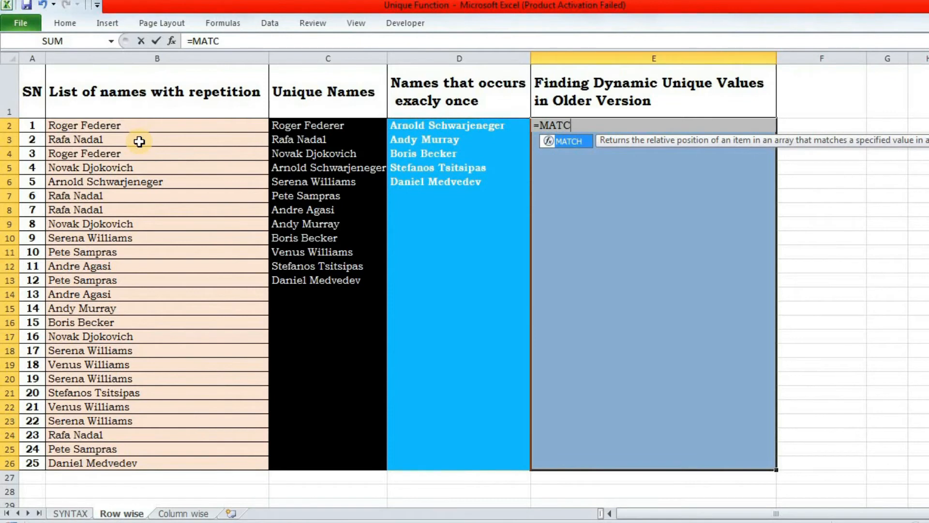
pyautogui.click(115, 129)
pyautogui.hotkey('ctrl', 'shift', 'Down')
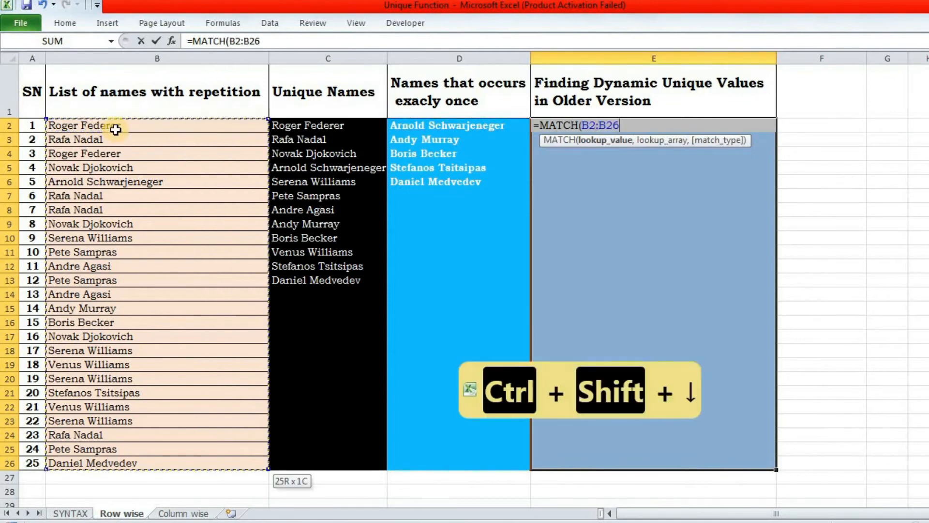
pyautogui.press('F4')
pyautogui.write(',')
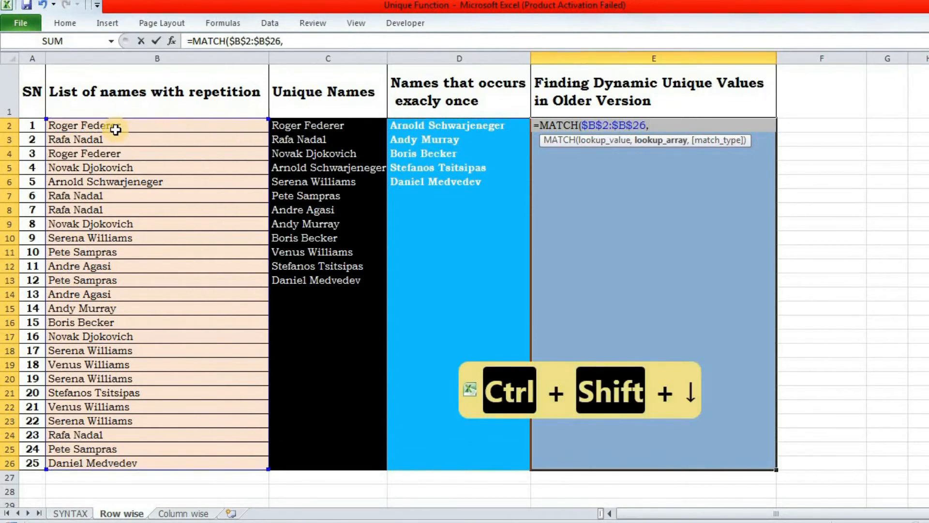
# Complete the MATCH function with $B$2:$B$26 as the lookup array and 0 for exact match.
pyautogui.click(115, 130)
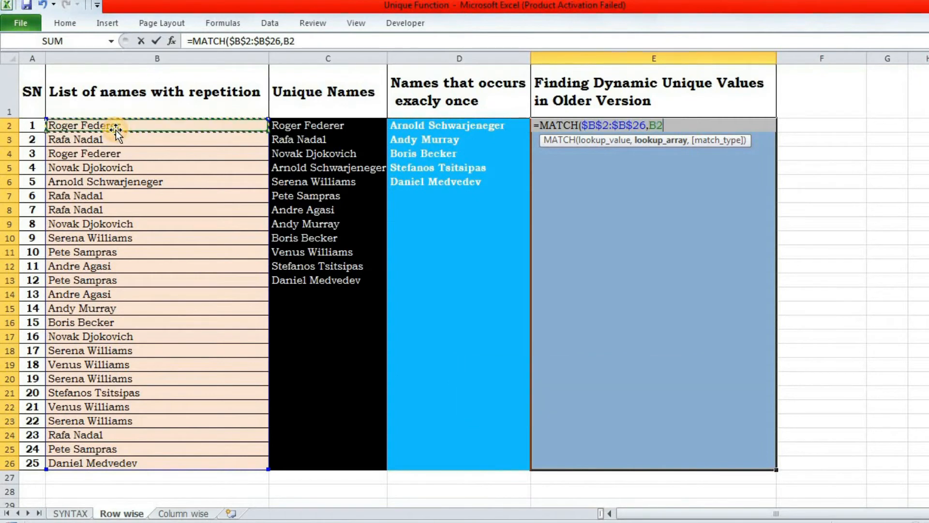
pyautogui.hotkey('ctrl', 'shift', 'Down')
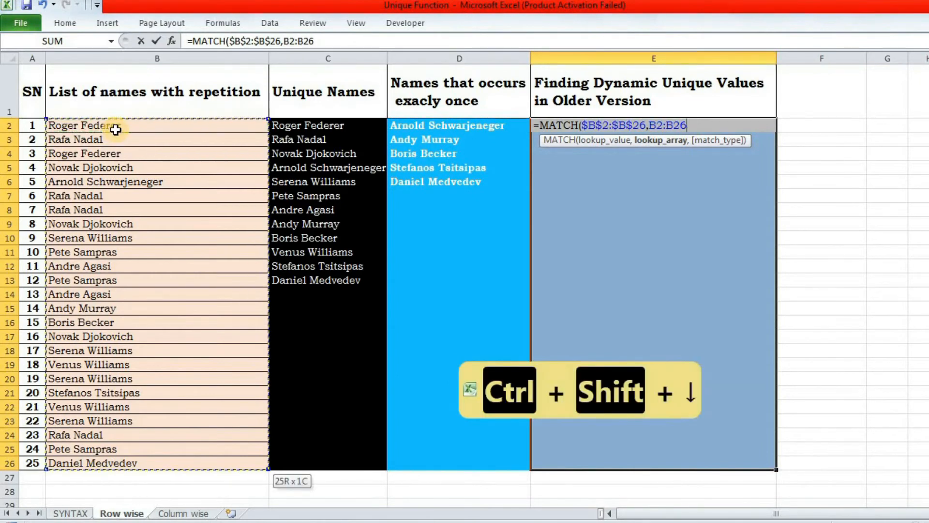
pyautogui.press('F4')
pyautogui.write(',')
pyautogui.press('Down')
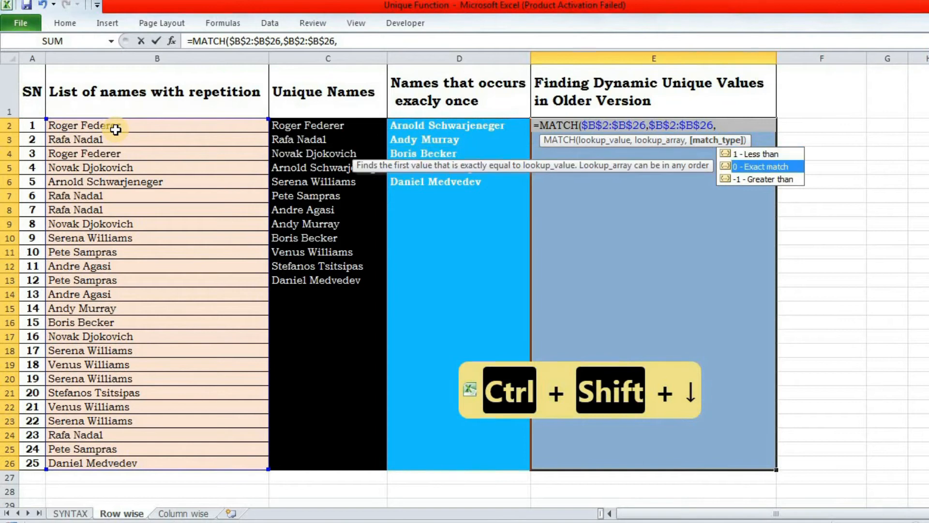
pyautogui.press('Tab')
pyautogui.write(')')
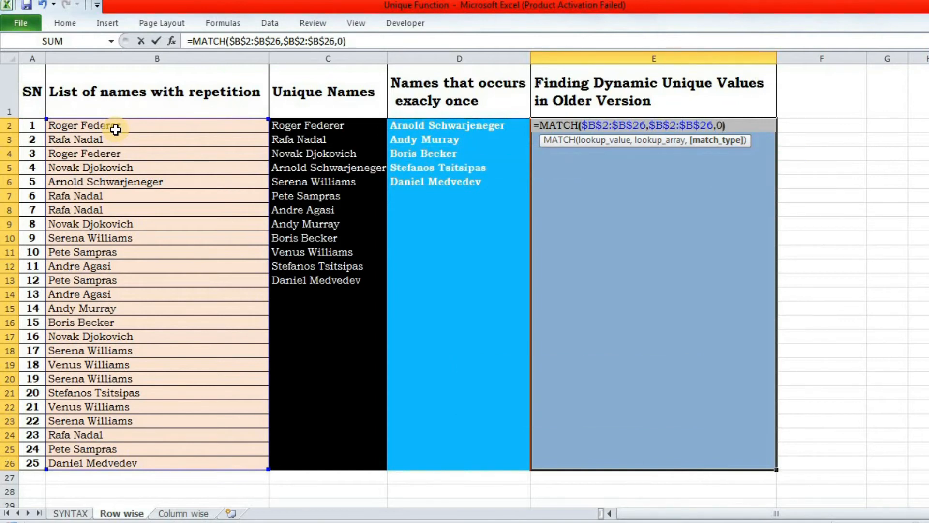
# Evaluate the MATCH expression within the formula to inspect its array, and restore the expression.
pyautogui.moveTo(537, 125); pyautogui.dragTo(725, 125)
pyautogui.hotkey('ctrl', '=')
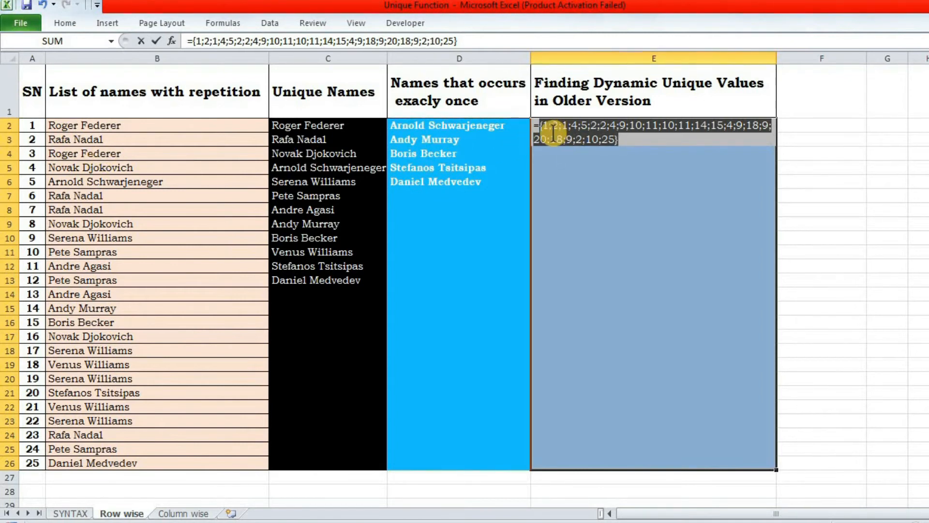
pyautogui.hotkey('ctrl', 'z')
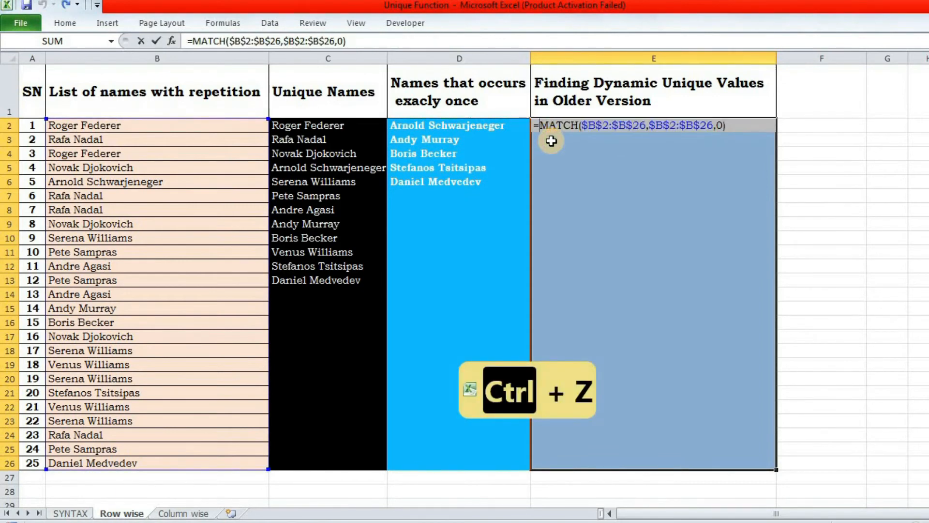
# Wrap the MATCH expression in a FREQUENCY function as its data array and begin the bins argument.
pyautogui.write('FREQ')
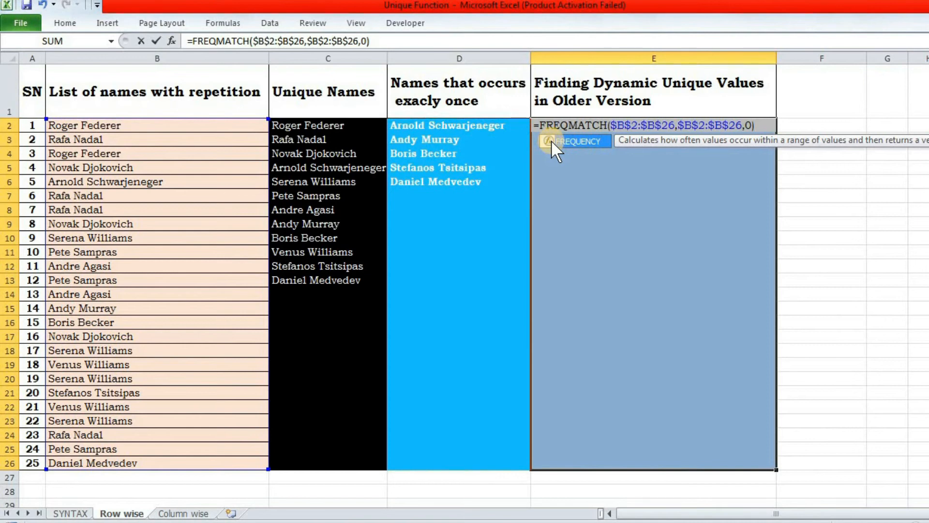
pyautogui.doubleClick(551, 141)
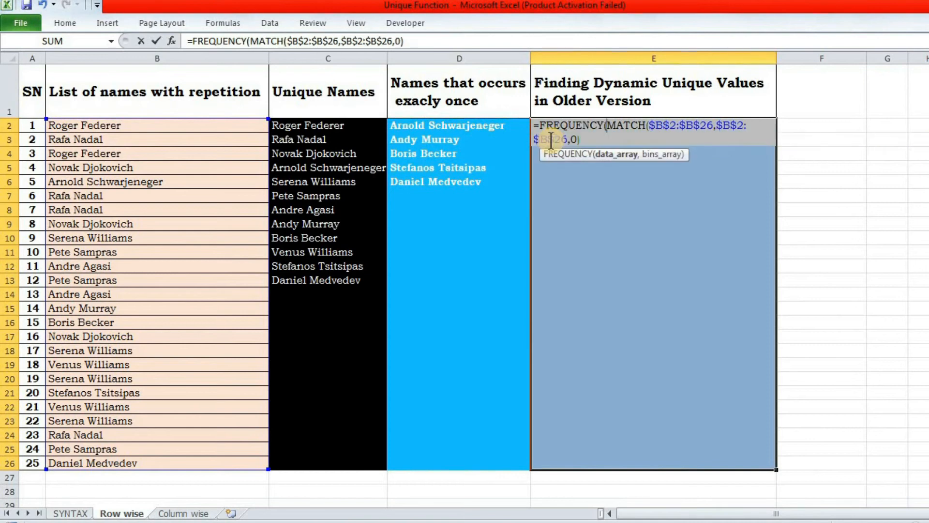
pyautogui.click(593, 141)
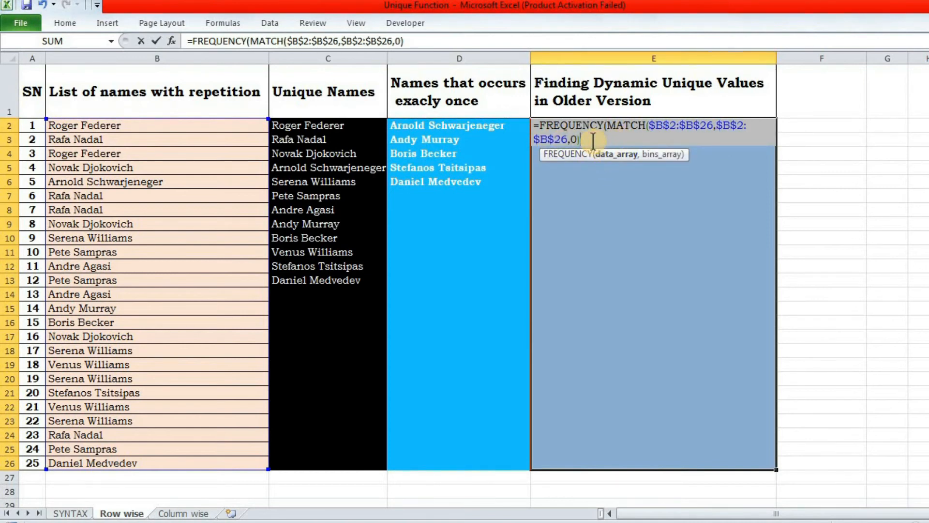
pyautogui.write(',')
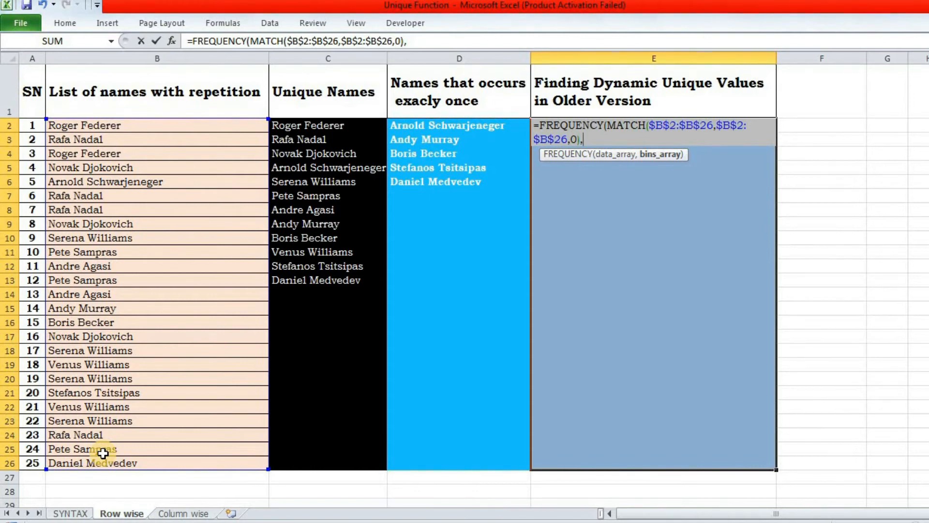
# Set the FREQUENCY bins array to ROW($B$2:$B$26)-ROW($B$2)+1.
pyautogui.write('ROW(')
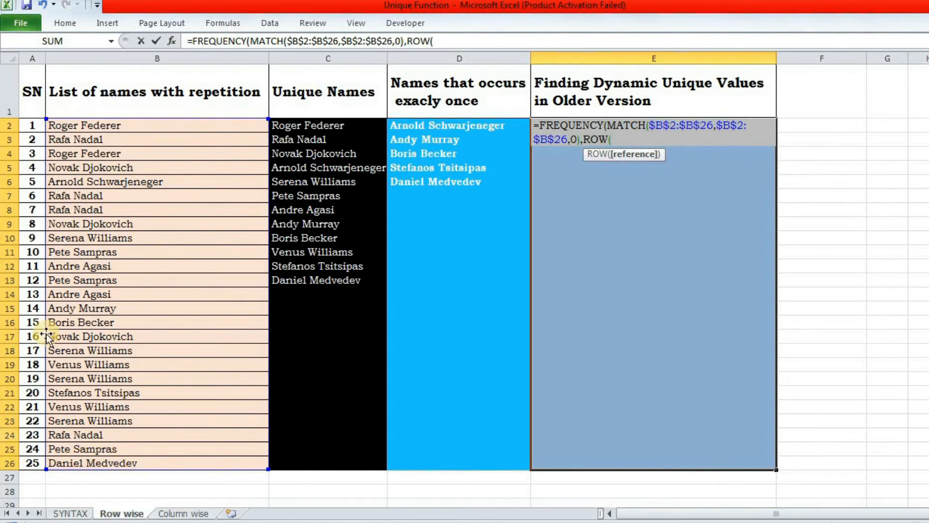
pyautogui.click(104, 126)
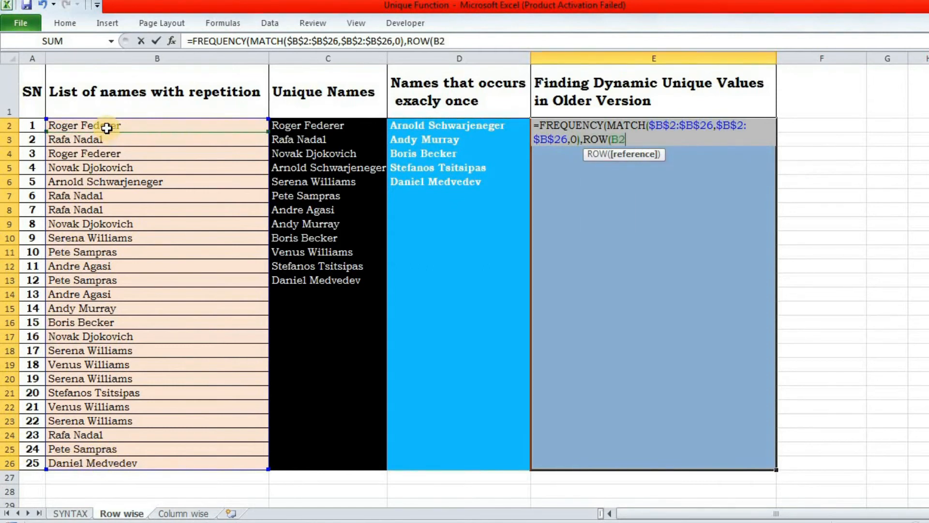
pyautogui.hotkey('ctrl', 'shift', 'Down')
pyautogui.press('F4')
pyautogui.write(')')
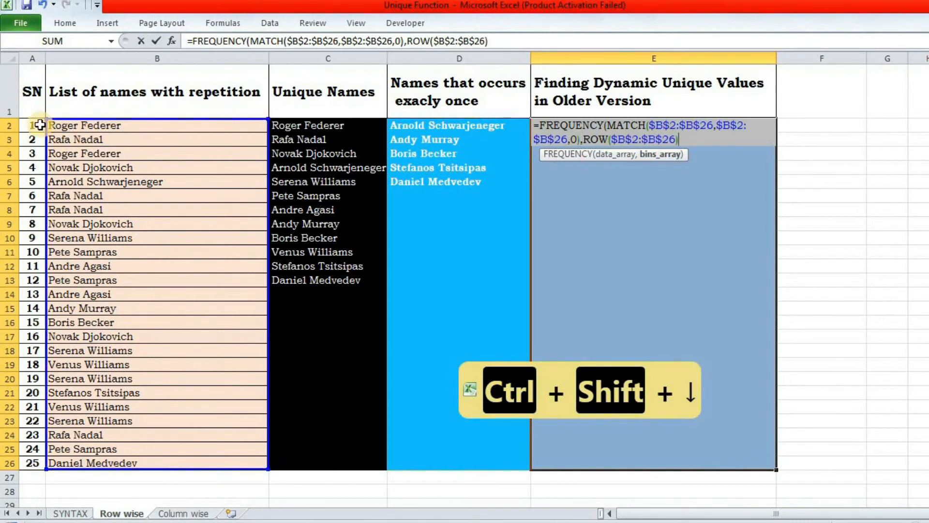
pyautogui.write('-')
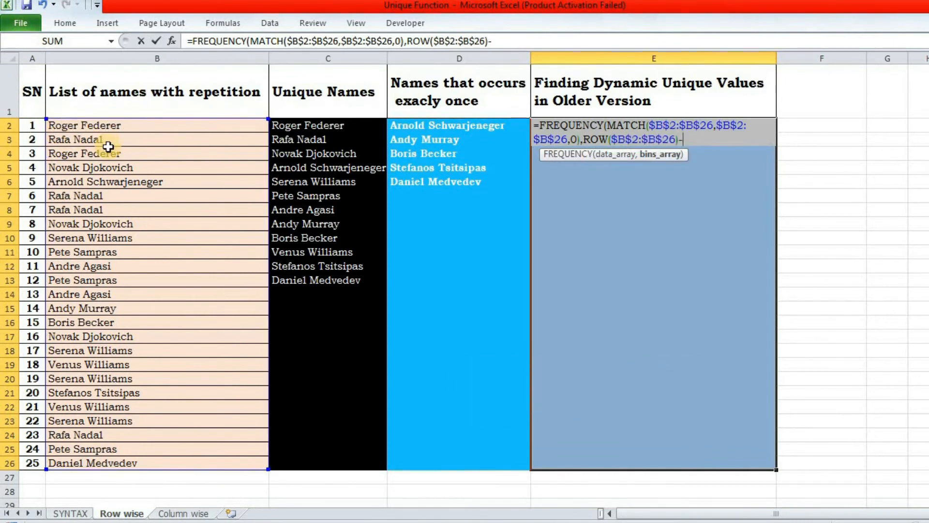
pyautogui.write('ROW(')
pyautogui.click(116, 125)
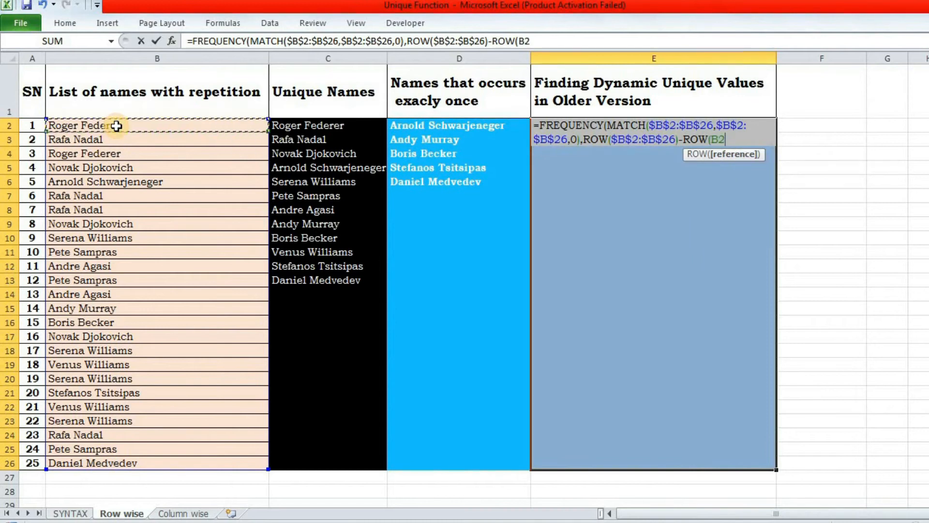
pyautogui.press('F4')
pyautogui.write(')+1')
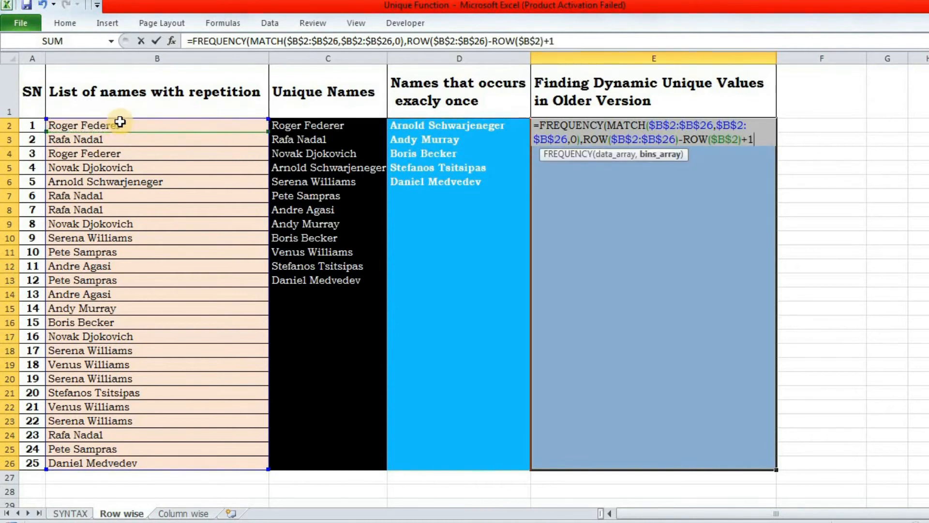
# Evaluate the bins array argument within the formula to inspect its values, and restore the ROW expression.
pyautogui.click(663, 155)
pyautogui.hotkey('ctrl', '=')
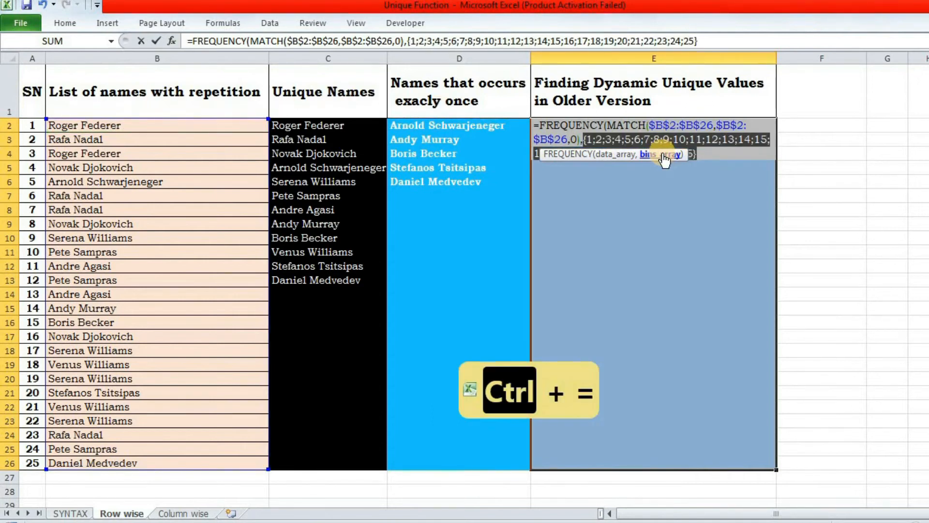
pyautogui.hotkey('ctrl', 'z')
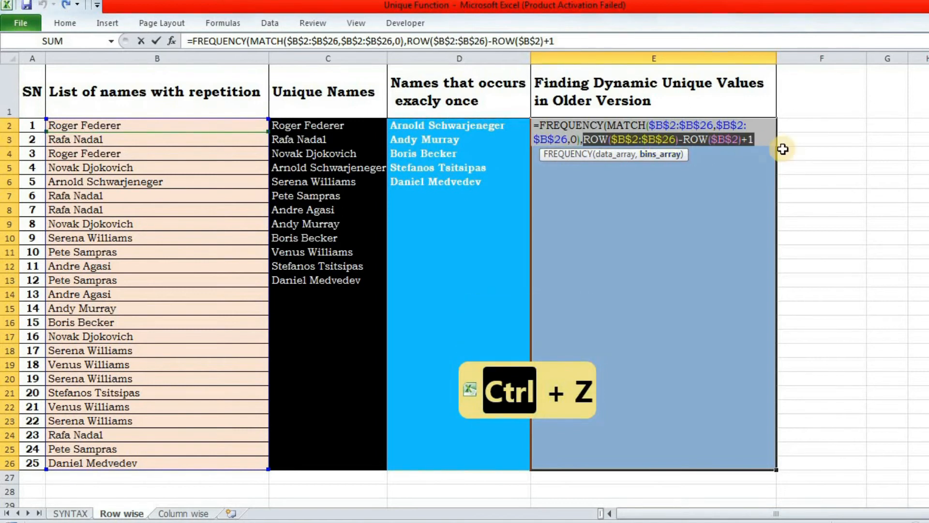
# Close the FREQUENCY function with a parenthesis after the bins array's +1.
pyautogui.click(760, 139)
pyautogui.click(760, 138)
pyautogui.write(')')
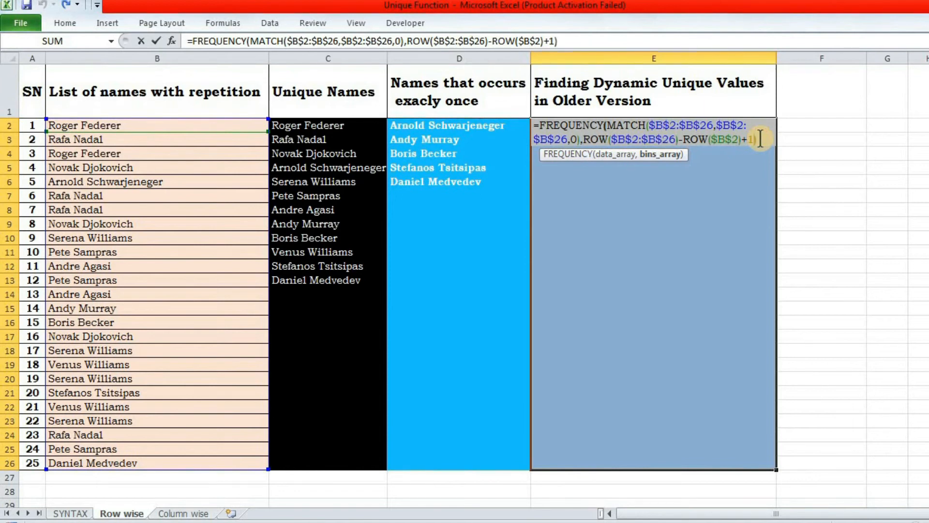
# Evaluate the complete FREQUENCY formula in place to inspect its array of values, and restore the formula.
pyautogui.moveTo(536, 130); pyautogui.dragTo(767, 156)
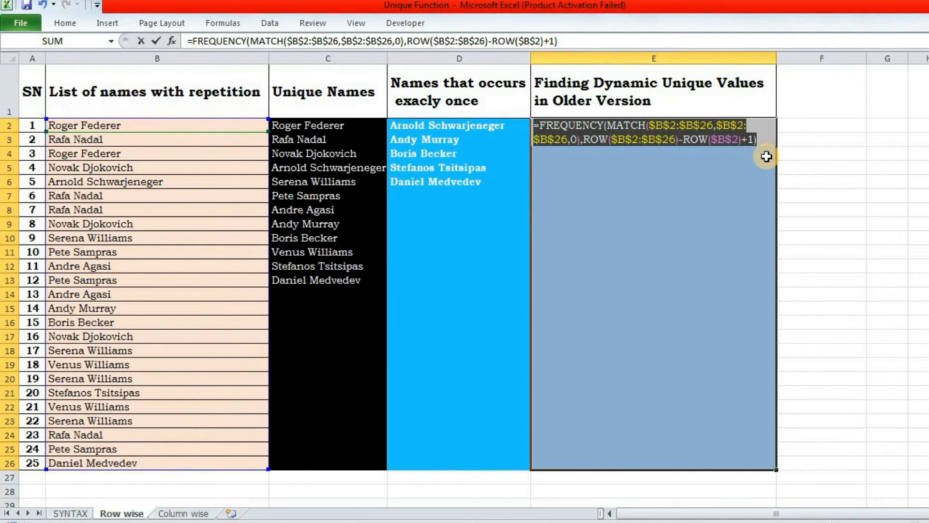
pyautogui.hotkey('ctrl', '=')
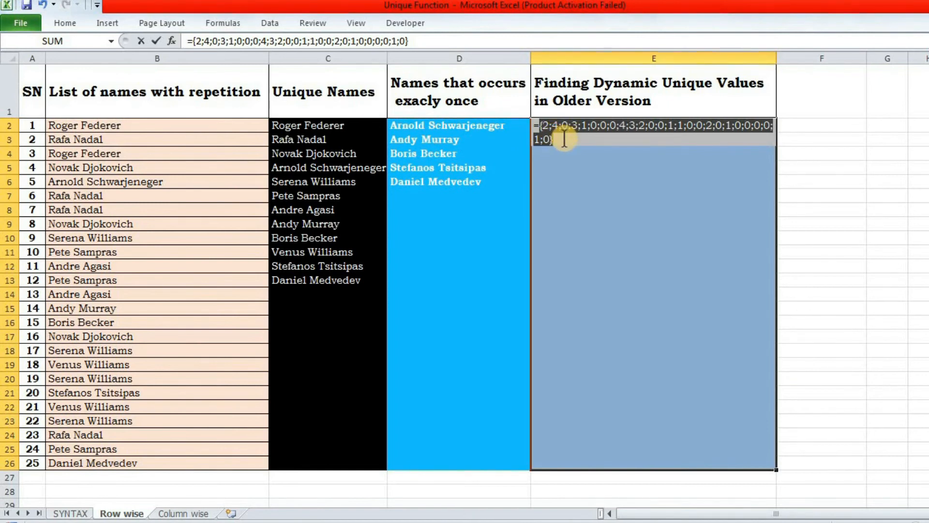
pyautogui.hotkey('ctrl', 'z')
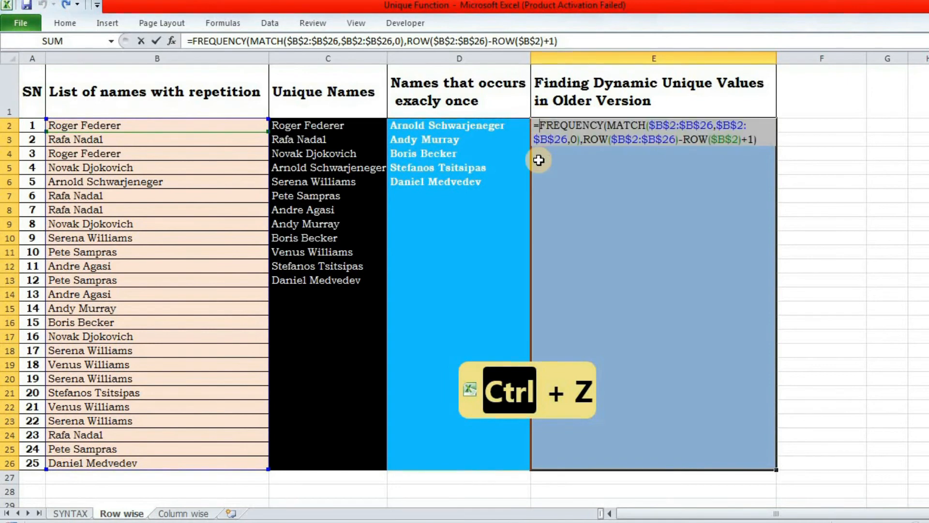
# Wrap the FREQUENCY expression in an IF function as its logical test, with ROW($B$2:$B$26)-ROW($B$2)+1 copied in as the value if true.
pyautogui.write('IF(')
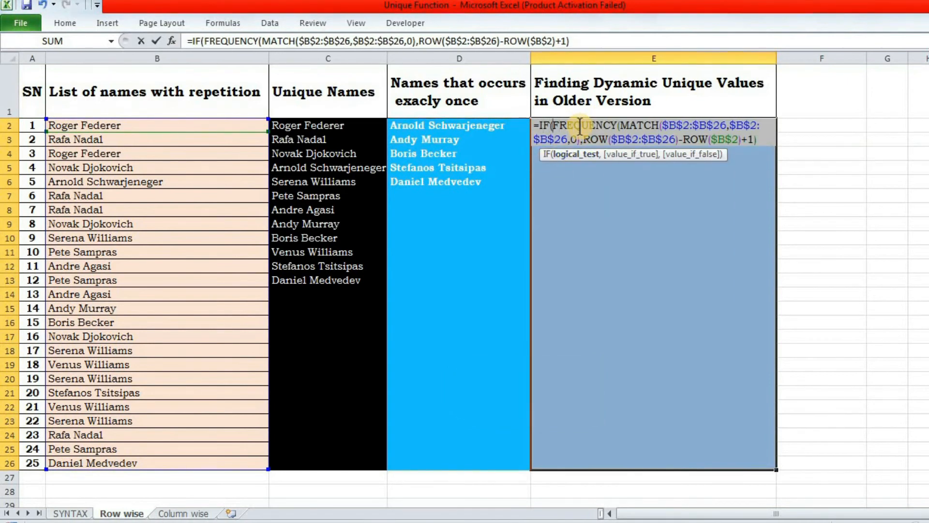
pyautogui.click(760, 140)
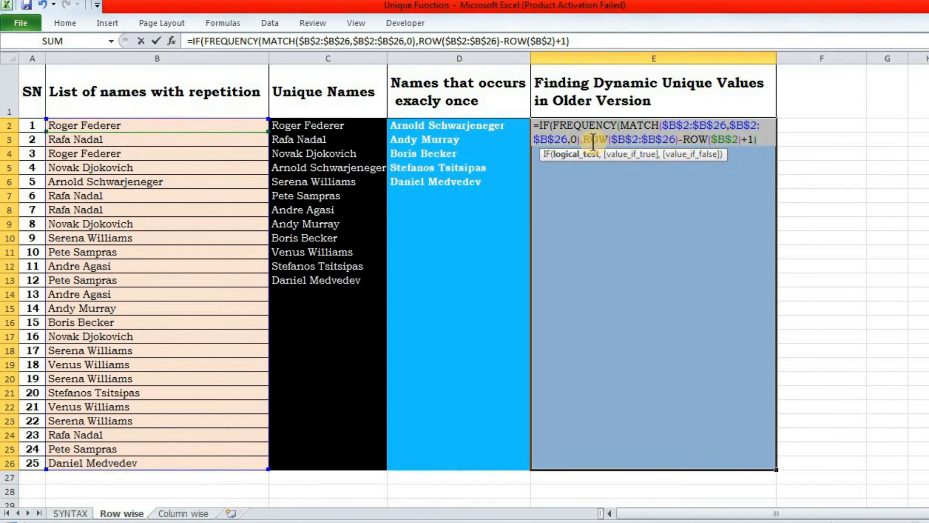
pyautogui.moveTo(583, 140); pyautogui.dragTo(767, 142)
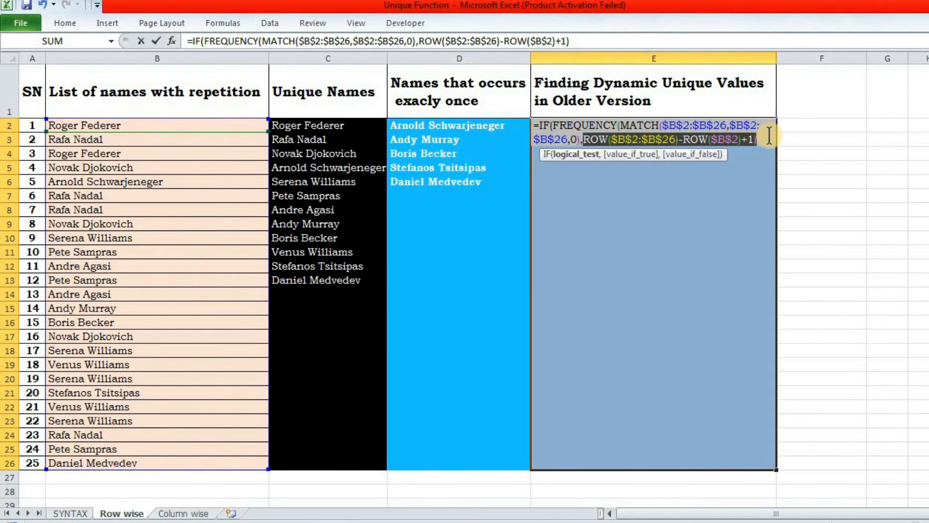
pyautogui.hotkey('ctrl', 'c')
pyautogui.click(767, 141)
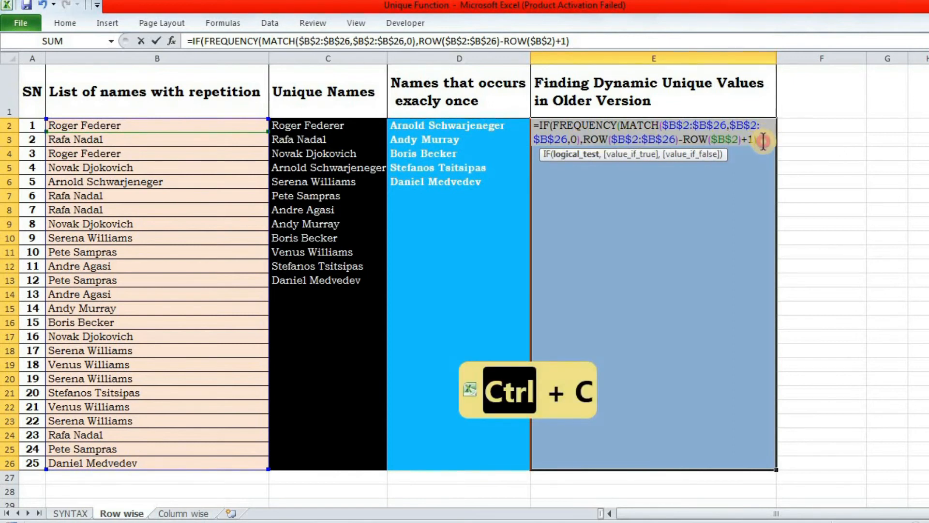
pyautogui.write(',')
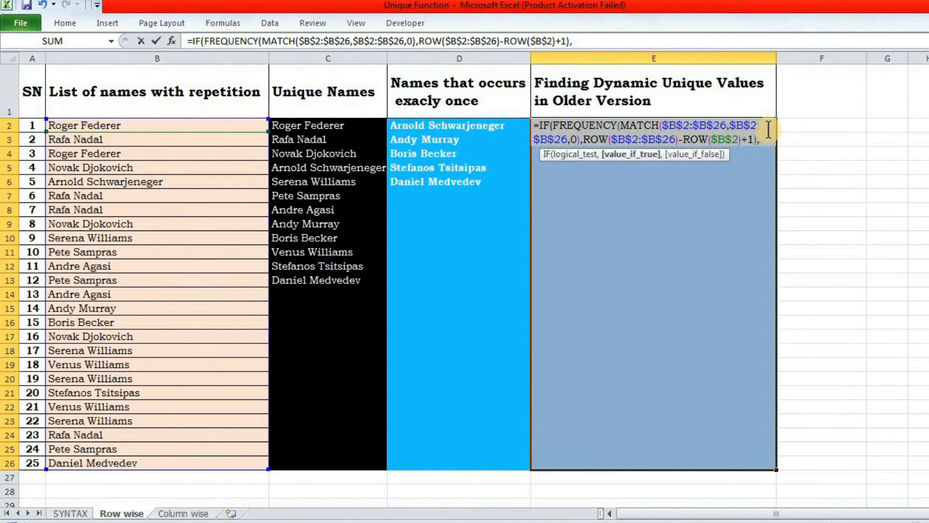
pyautogui.hotkey('ctrl', 'v')
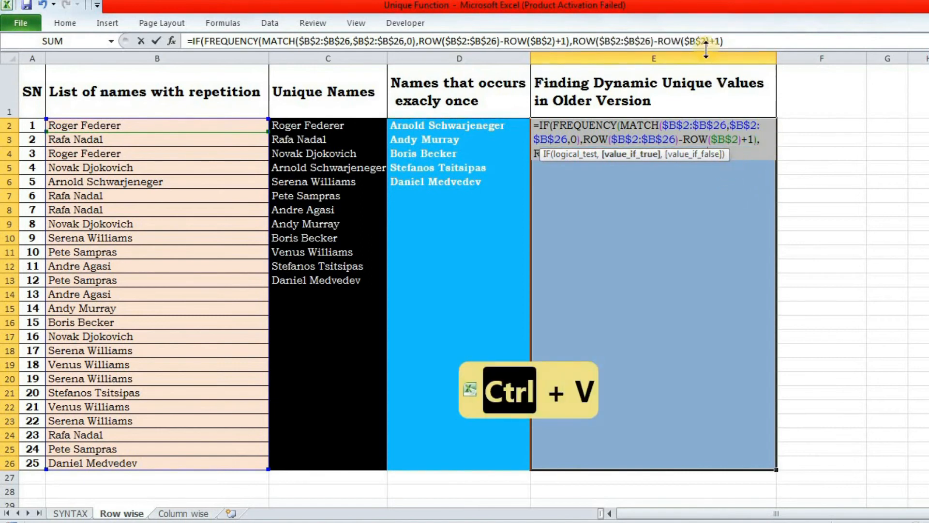
pyautogui.click(725, 41)
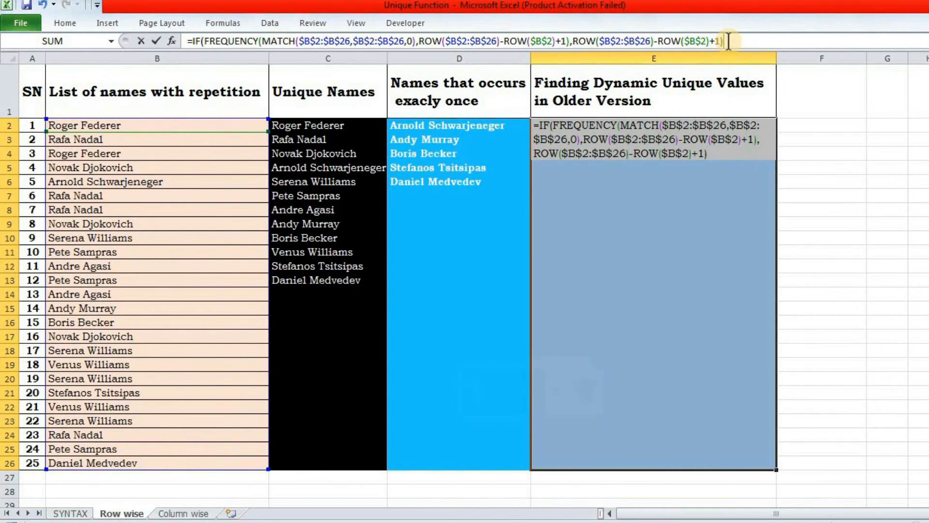
pyautogui.press('BackSpace')
pyautogui.write(')')
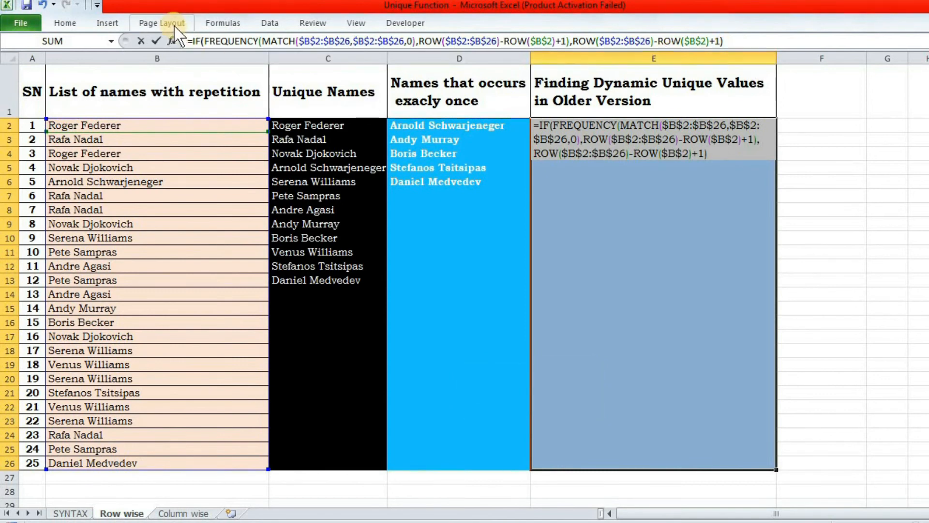
# Evaluate the whole IF formula in place to inspect the array it returns, and restore the formula.
pyautogui.moveTo(186, 41); pyautogui.dragTo(716, 62)
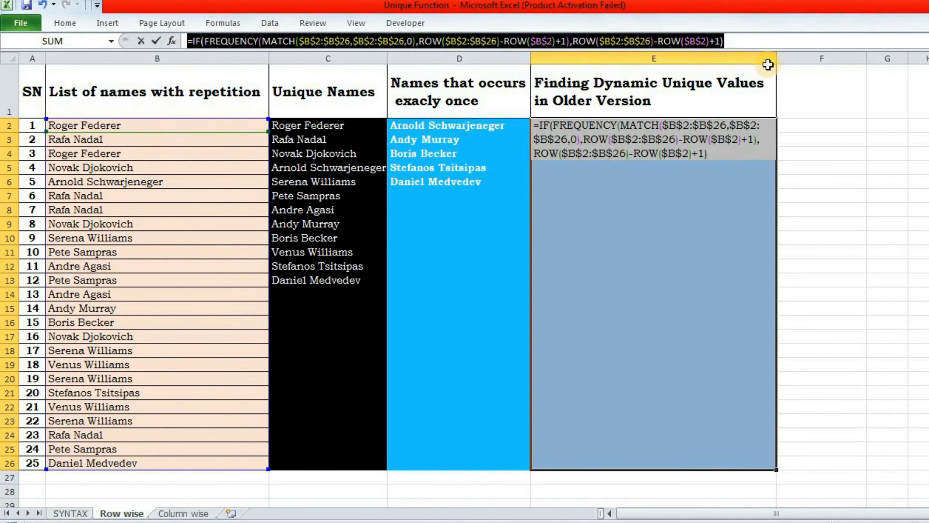
pyautogui.hotkey('ctrl', '=')
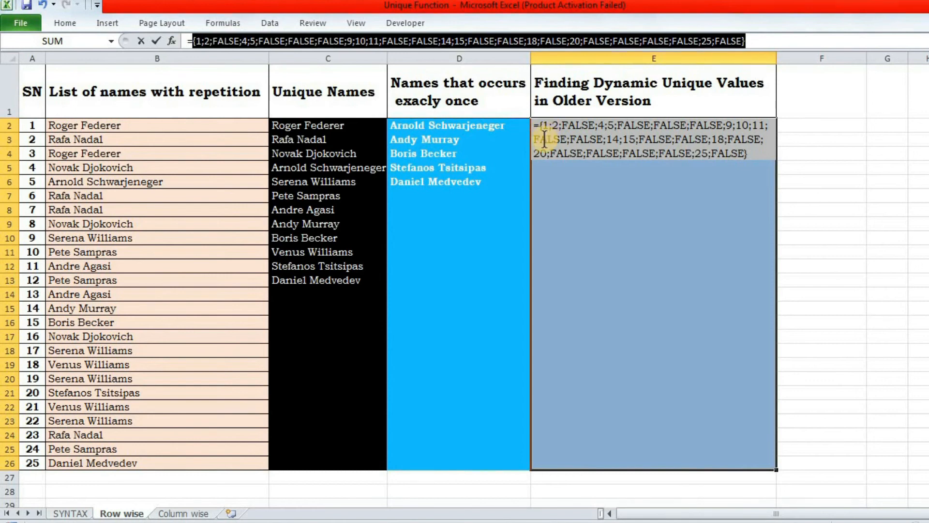
pyautogui.hotkey('ctrl', 'z')
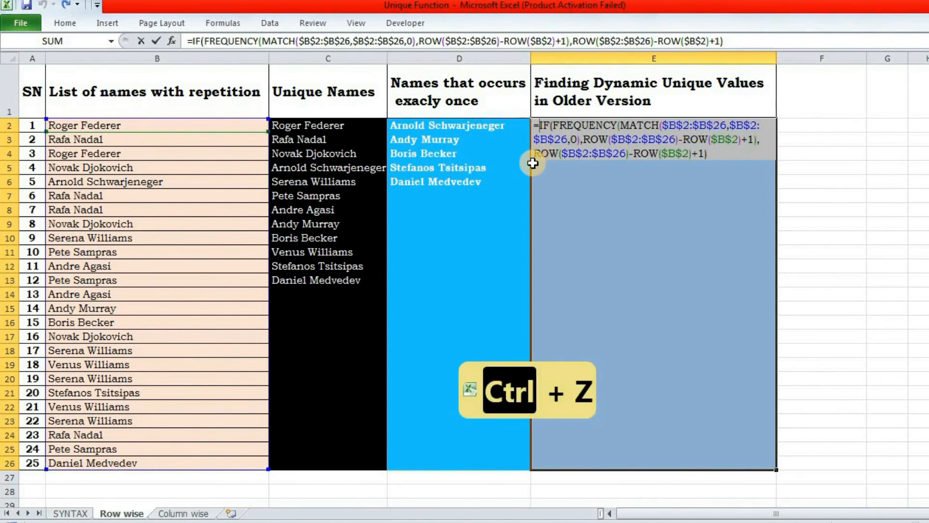
# Wrap the IF expression in a SMALL function, reusing the copied ROW($B$2:$B$26)-ROW($B$2)+1 as the k argument.
pyautogui.write('SMA')
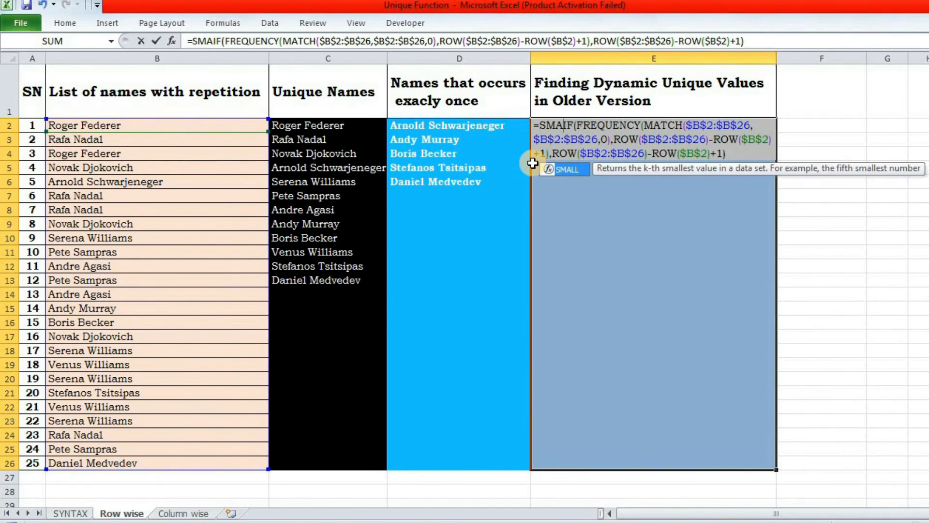
pyautogui.write('LL(')
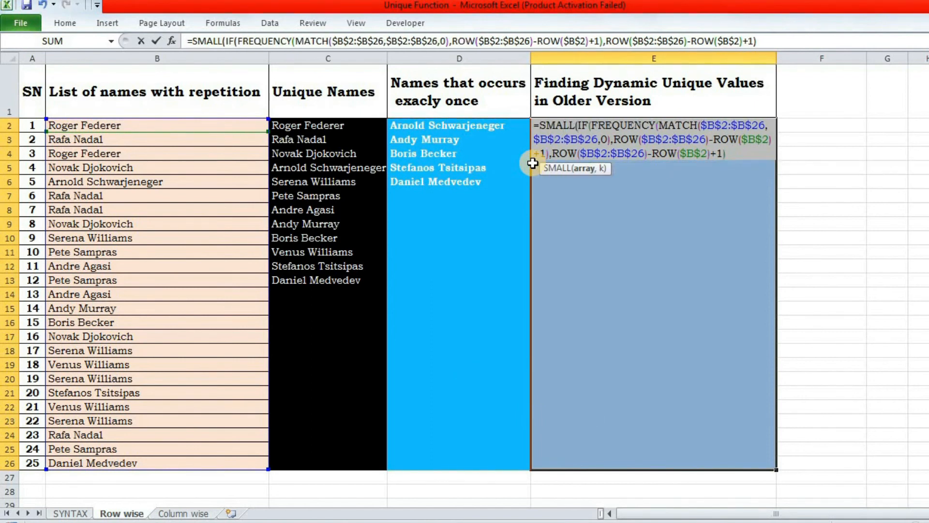
pyautogui.click(726, 151)
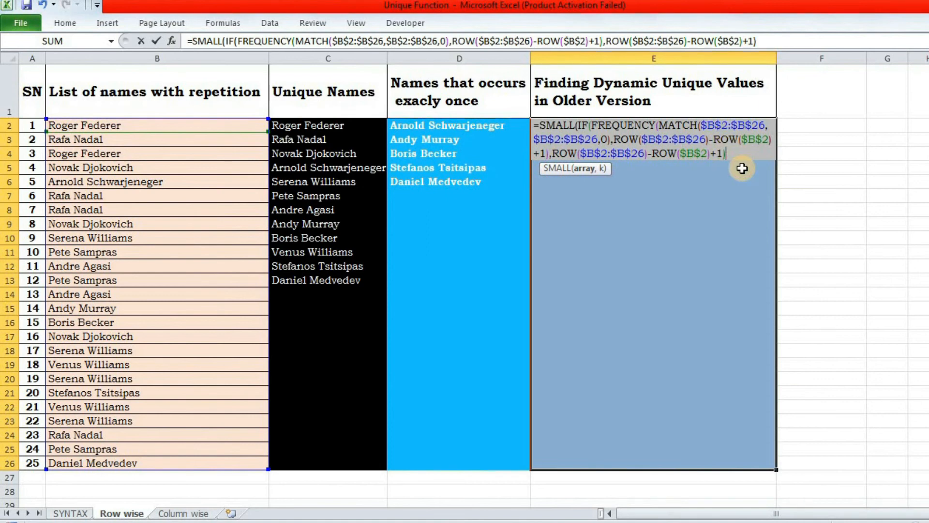
pyautogui.write(',')
pyautogui.hotkey('ctrl', 'v')
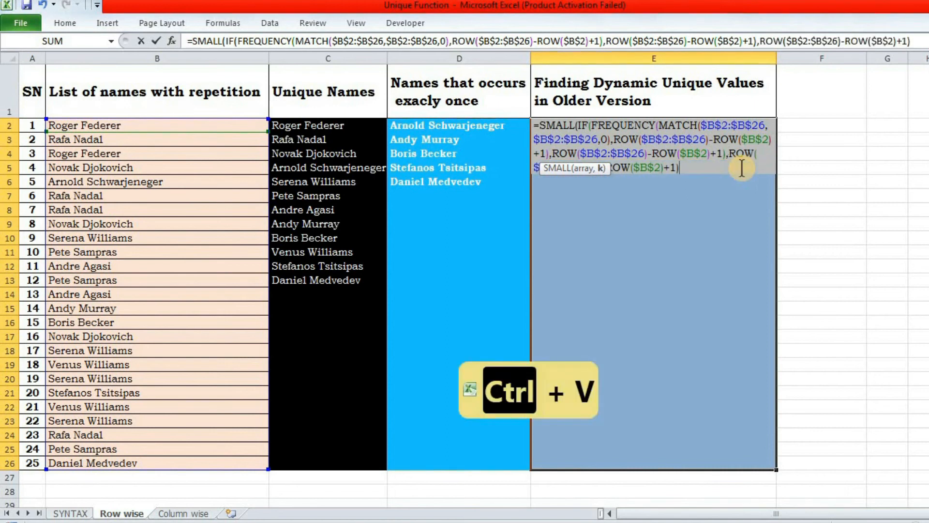
# Evaluate the whole SMALL formula in place to inspect its sorted positions, and restore the formula.
pyautogui.moveTo(189, 41); pyautogui.dragTo(880, 80)
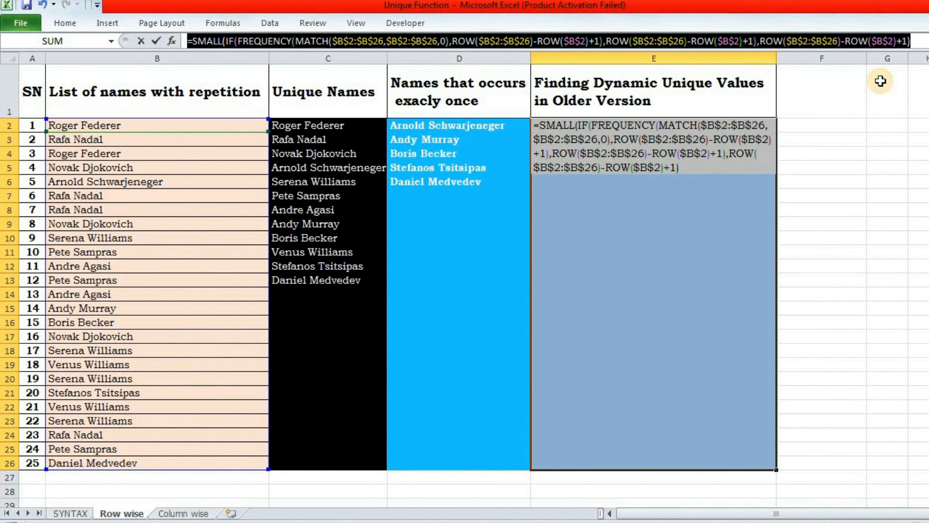
pyautogui.hotkey('ctrl', '=')
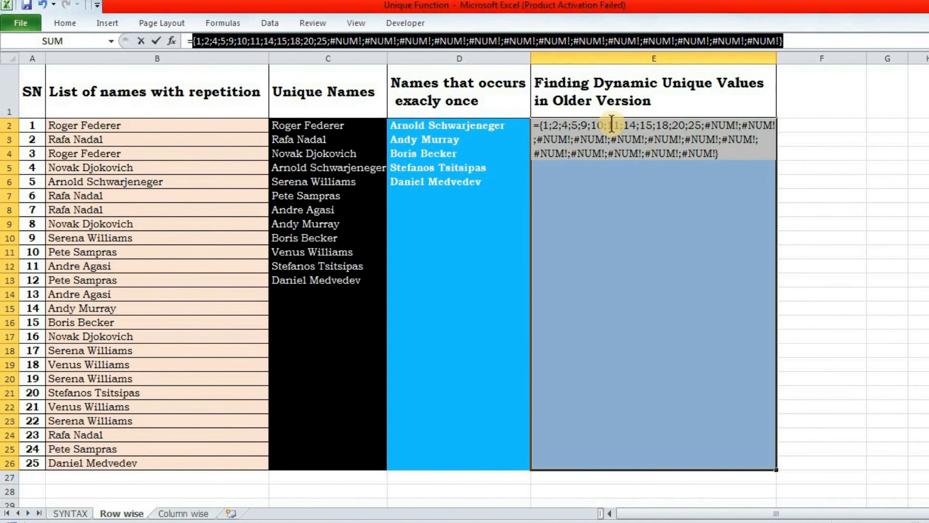
pyautogui.hotkey('ctrl', 'z')
pyautogui.hotkey('ctrl', '=')
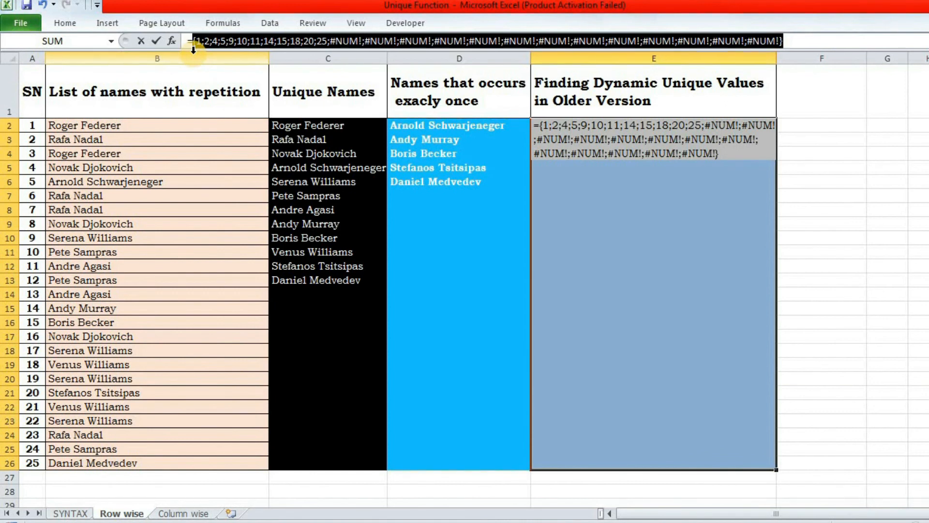
pyautogui.hotkey('ctrl', 'z')
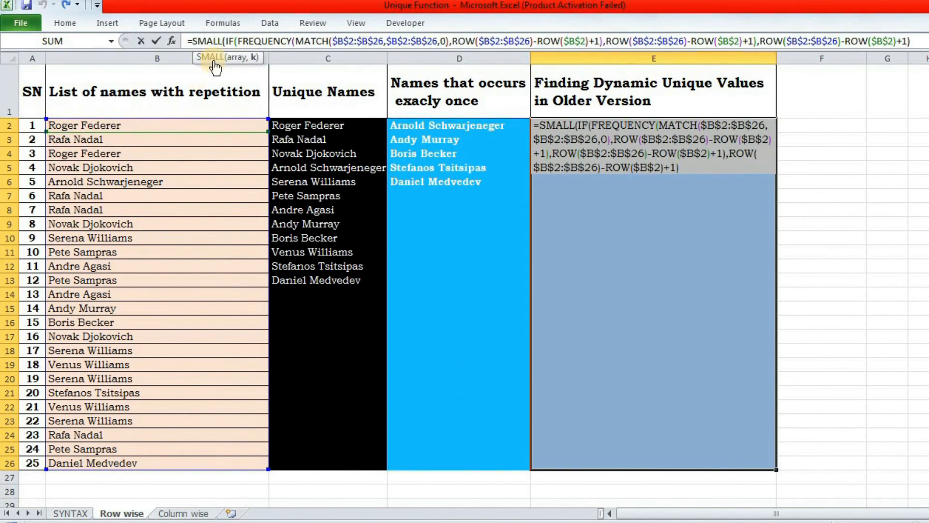
# Wrap the SMALL expression in an INDEX function with $B$2:$B$26 as the array, and close it with a parenthesis.
pyautogui.click(190, 41)
pyautogui.write('INDEX(')
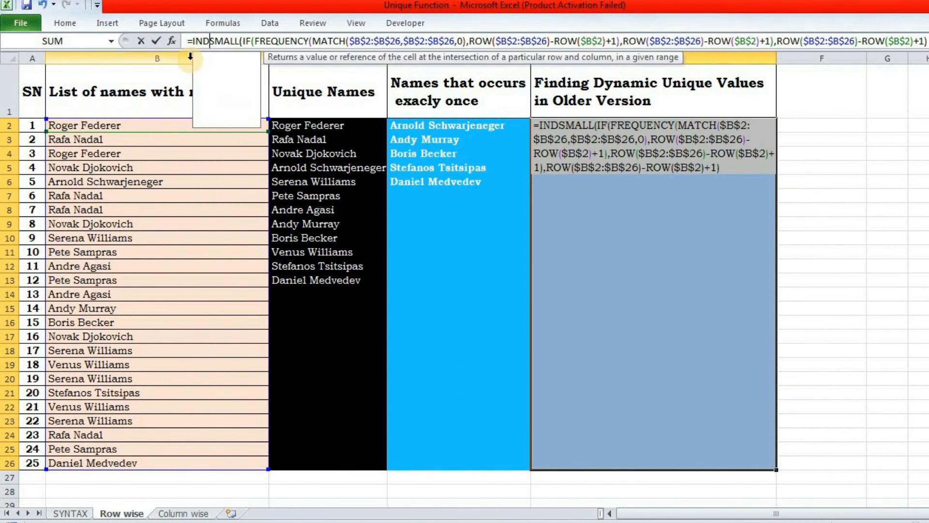
pyautogui.click(155, 125)
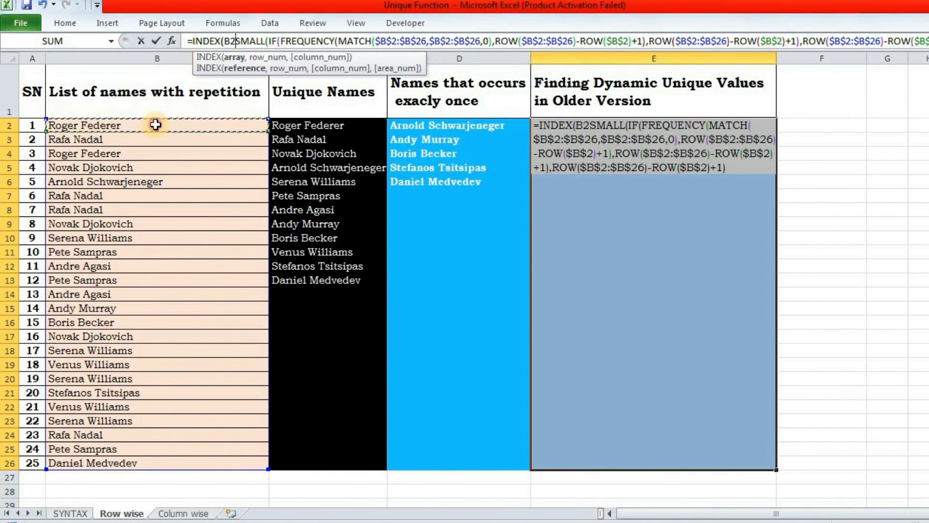
pyautogui.hotkey('ctrl', 'shift', 'Down')
pyautogui.press('F4')
pyautogui.write(',')
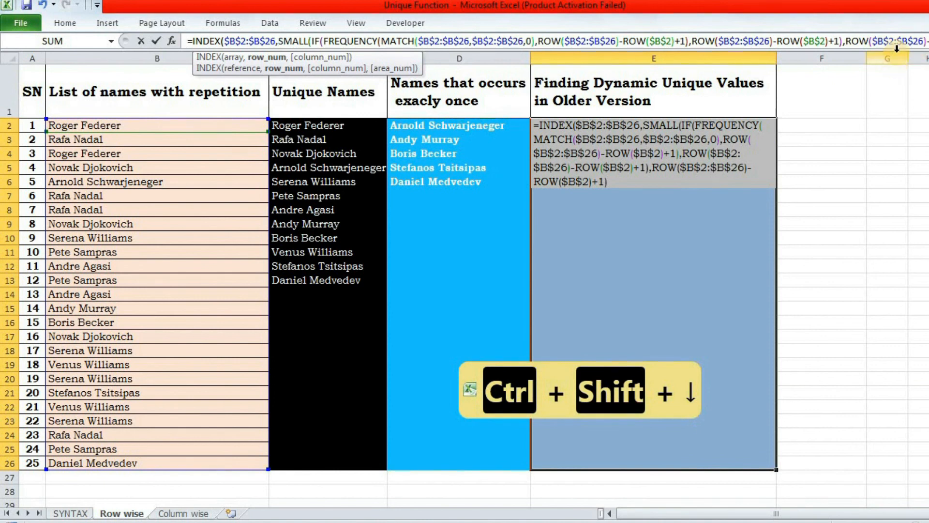
pyautogui.click(617, 178)
pyautogui.write(')')
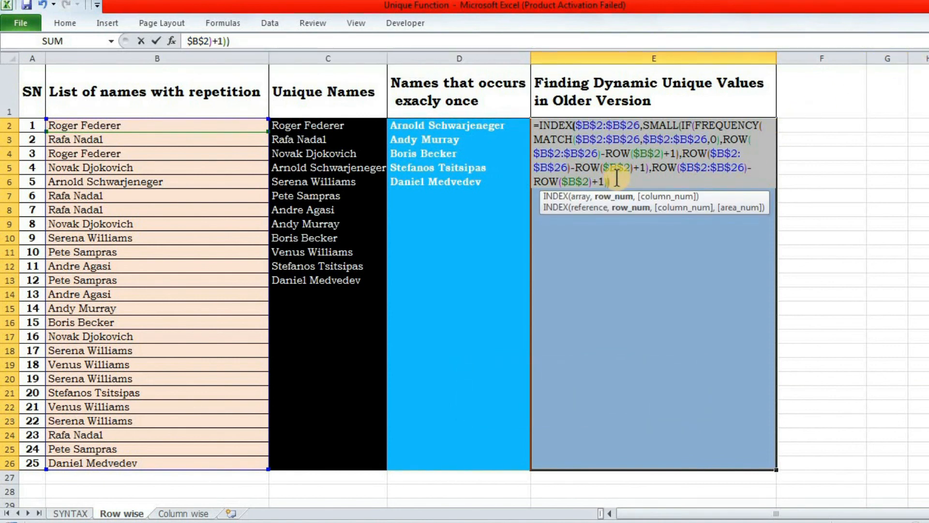
# Evaluate the INDEX formula in place, restore it, and enter it as an array formula in E2:E26.
pyautogui.hotkey('ctrl', 'Home')
pyautogui.hotkey('shift', 'Down')
pyautogui.hotkey('shift', 'Down')
pyautogui.hotkey('shift', 'Down')
pyautogui.hotkey('shift', 'Down')
pyautogui.hotkey('shift', 'Down')
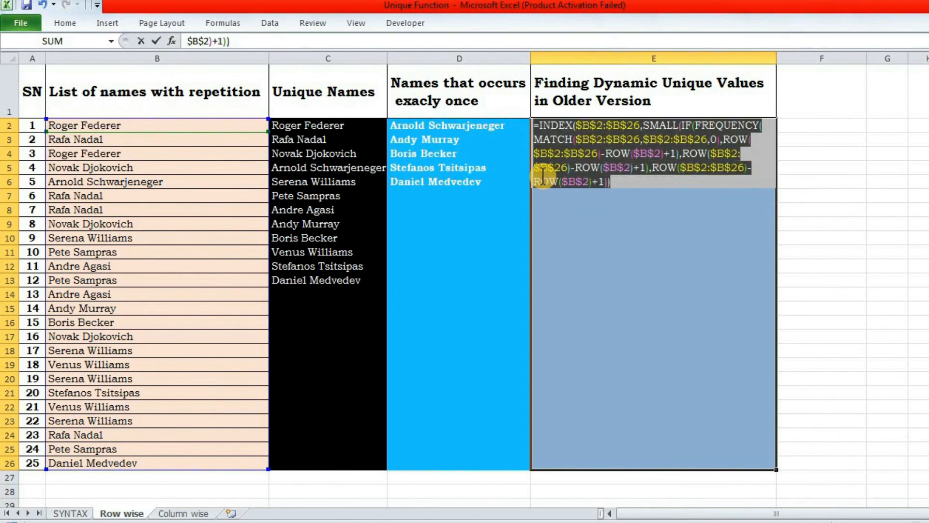
pyautogui.hotkey('ctrl', 'Return')
pyautogui.hotkey('ctrl', 'z')
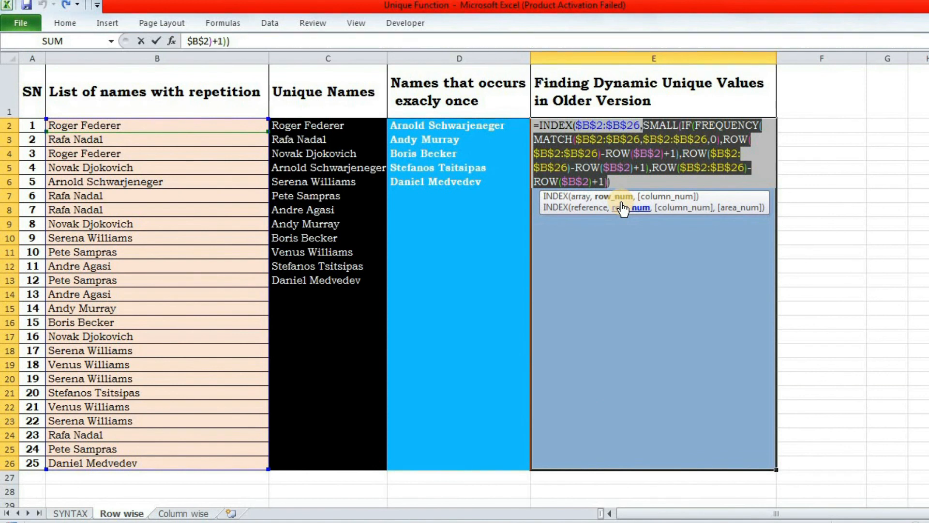
pyautogui.hotkey('ctrl', 'shift', 'Return')
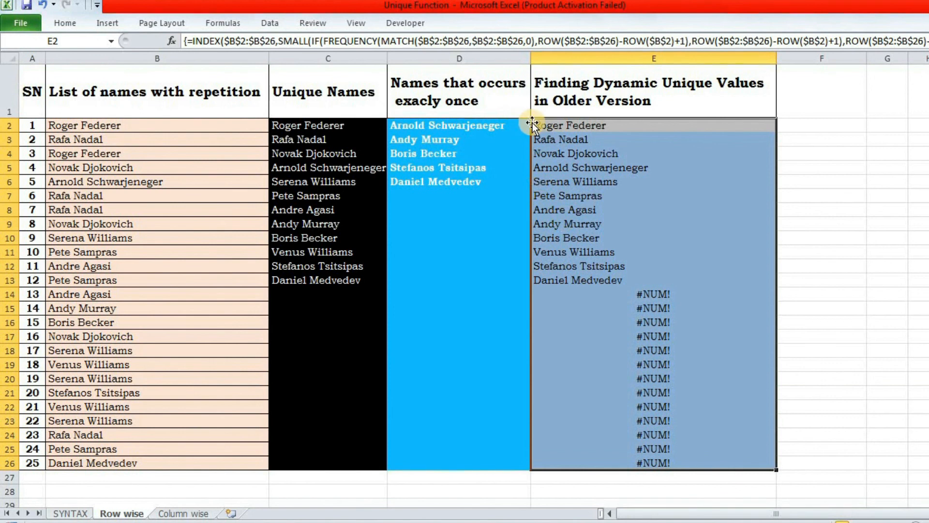
# Wrap the INDEX formula in IFERROR with "" as the value if error, and re-enter it as an array formula in E2:E26.
pyautogui.click(191, 41)
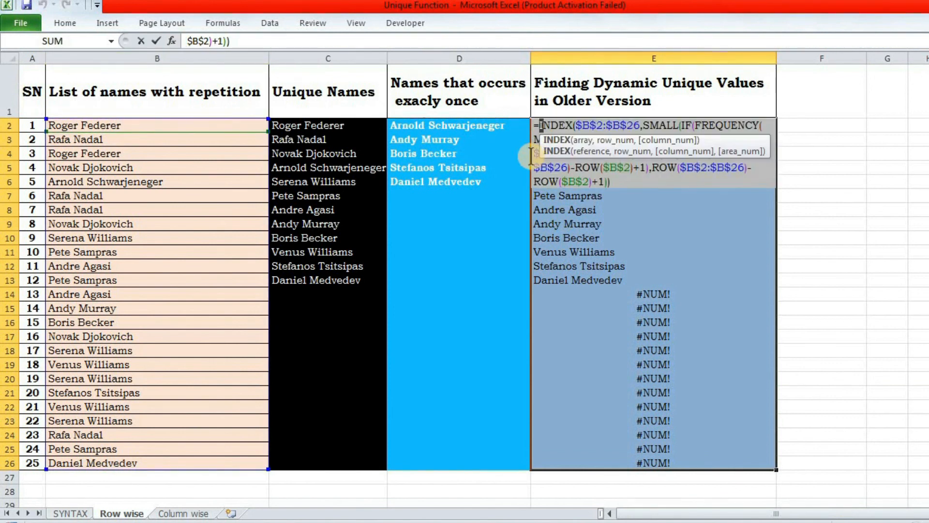
pyautogui.write('IFERROR(')
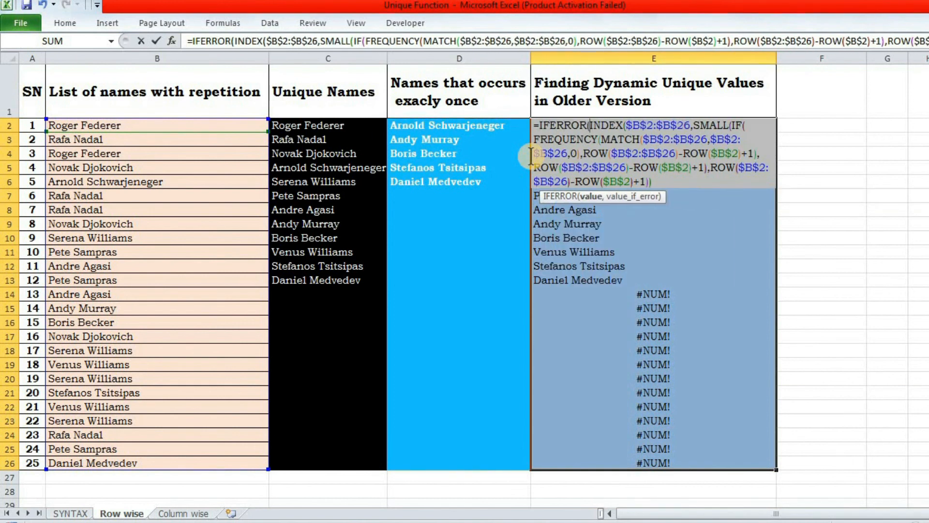
pyautogui.click(655, 173)
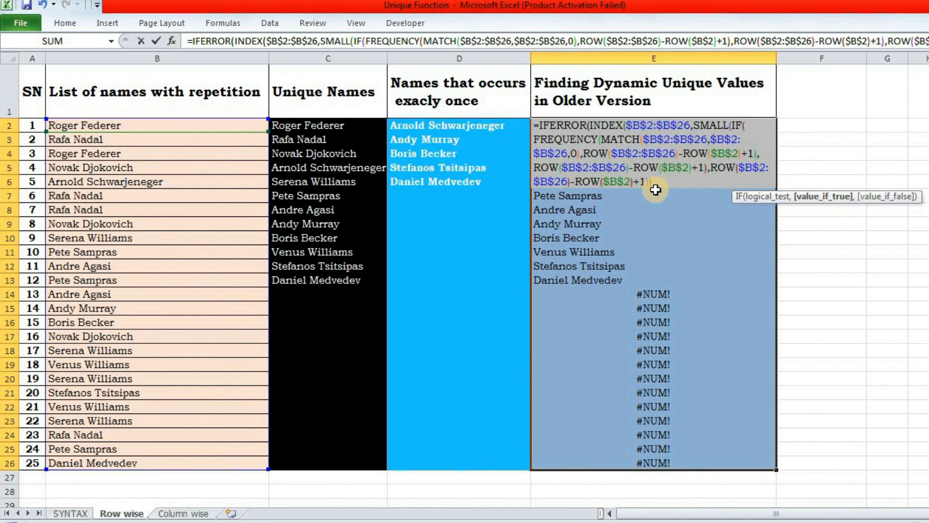
pyautogui.click(654, 183)
pyautogui.write(',"")')
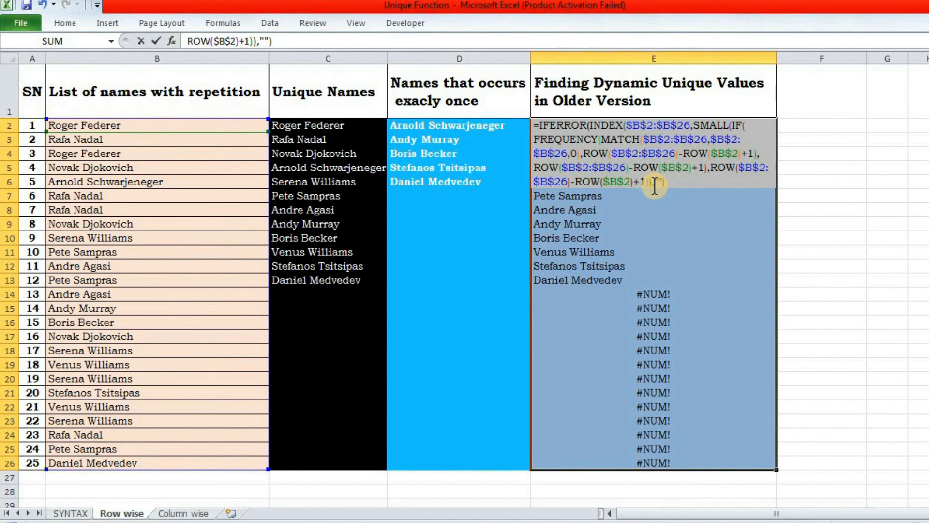
pyautogui.hotkey('ctrl', 'shift', 'Return')
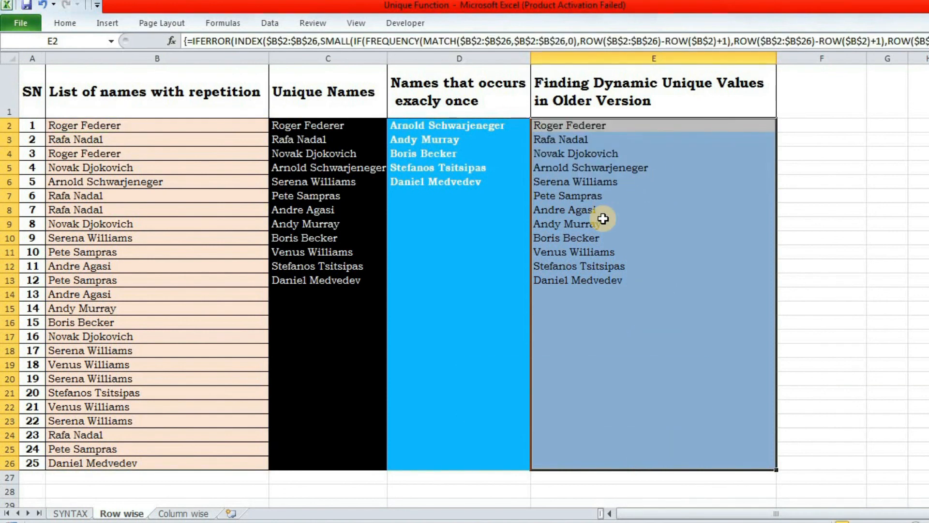